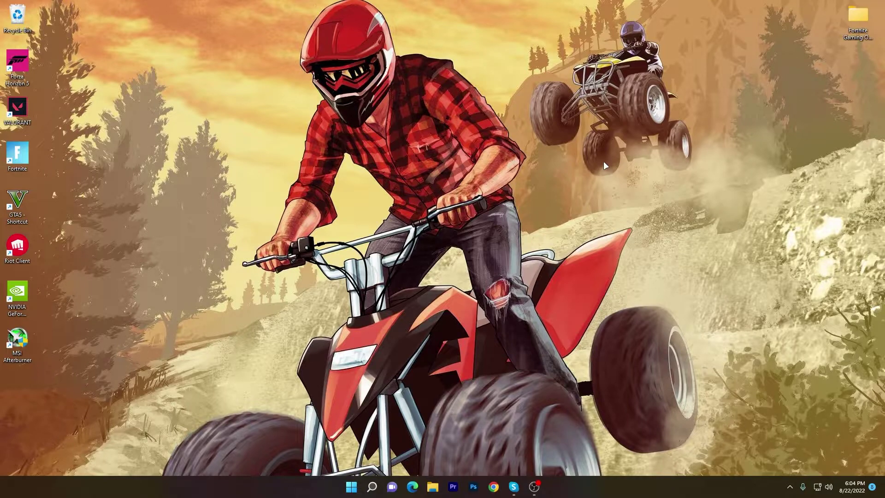
# Step: Open Google Chrome under a profile and go to uptopacks.com
pyautogui.click(493, 487)
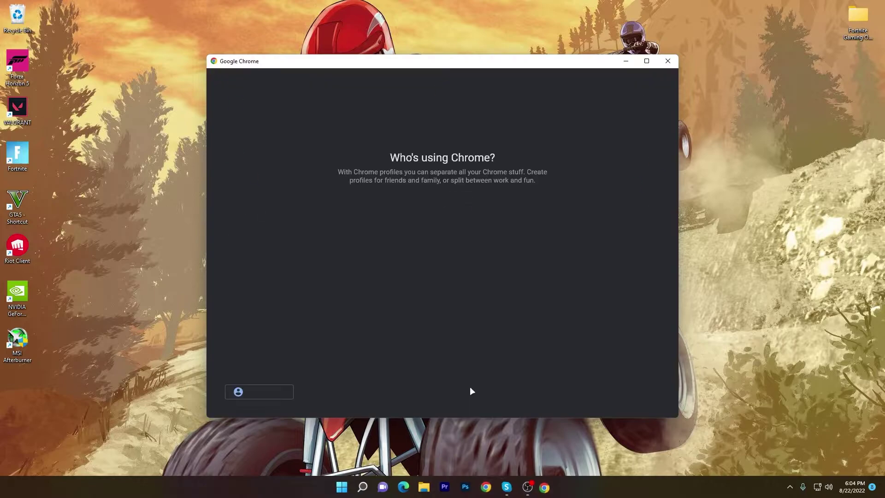
pyautogui.click(464, 359)
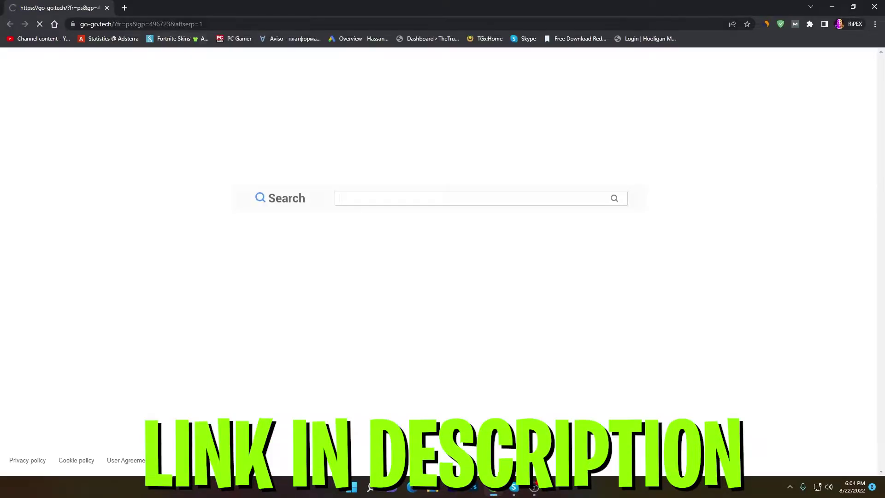
pyautogui.click(202, 23)
pyautogui.write('uptopacks.com')
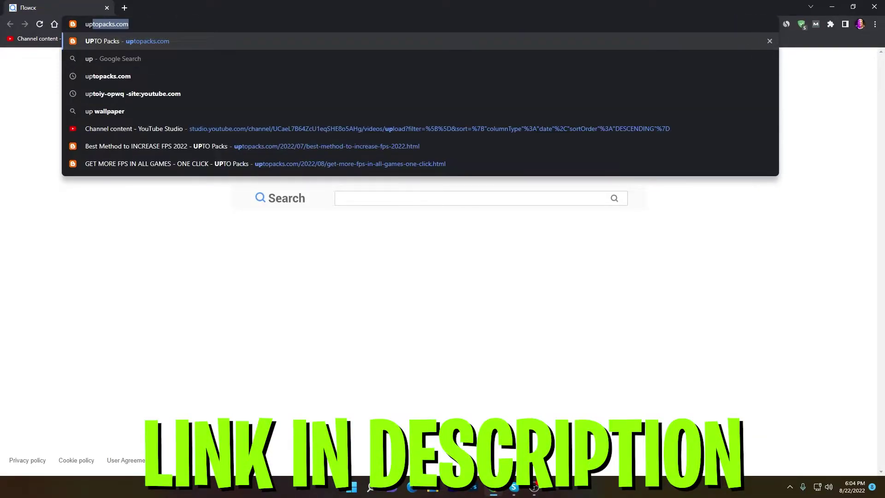
pyautogui.click(116, 40)
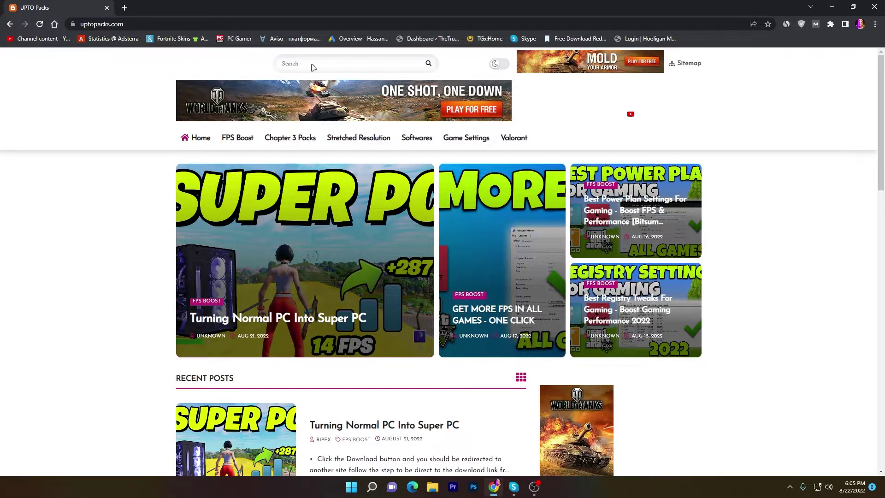
# Step: Search the UPTO Packs site for 'throttlestop'
pyautogui.click(312, 64)
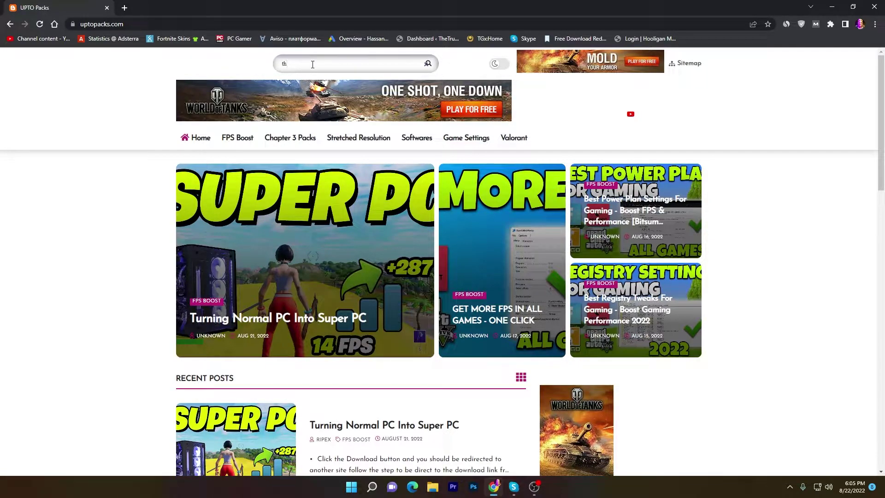
pyautogui.write('throttlestop')
pyautogui.press('Return')
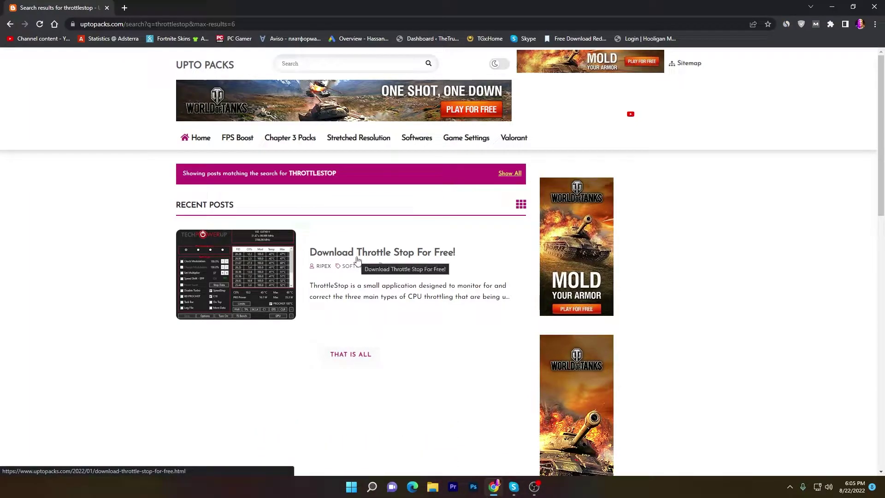
# Step: Open the Throttle Stop post and download ThrottleStop_9.4.zip from Google Drive
pyautogui.click(226, 276)
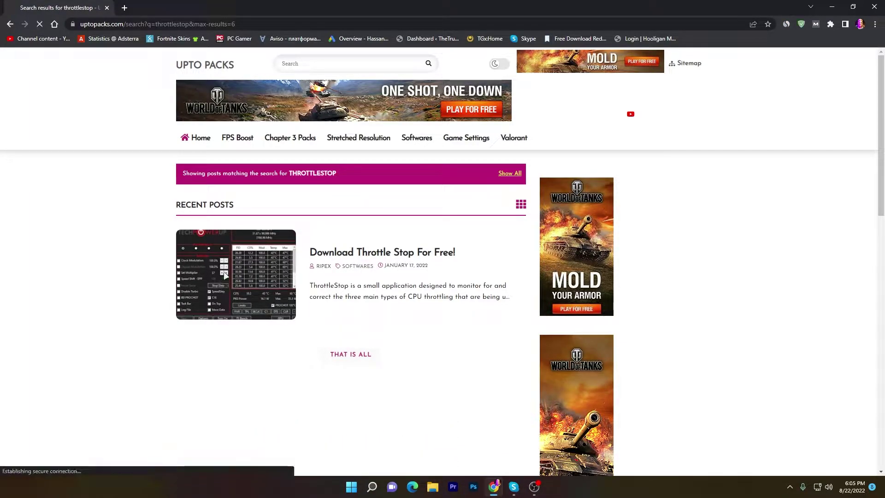
pyautogui.scroll(-5, 348, 221)
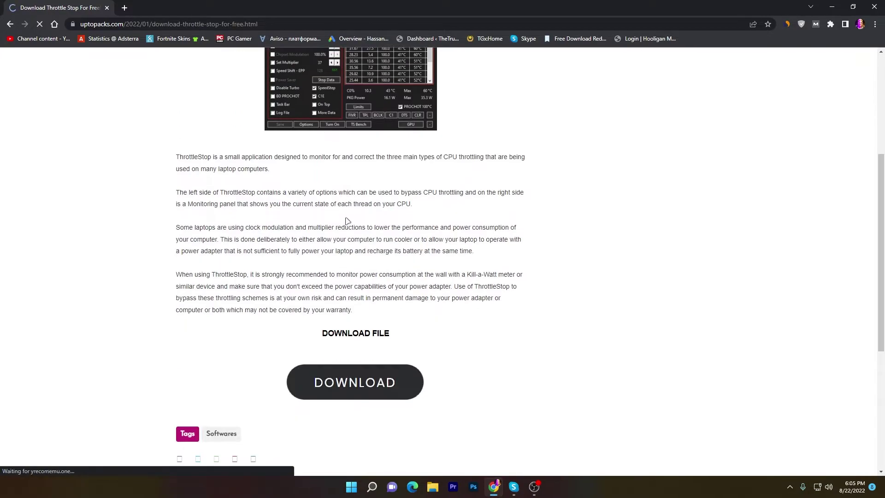
pyautogui.scroll(-1, 363, 308)
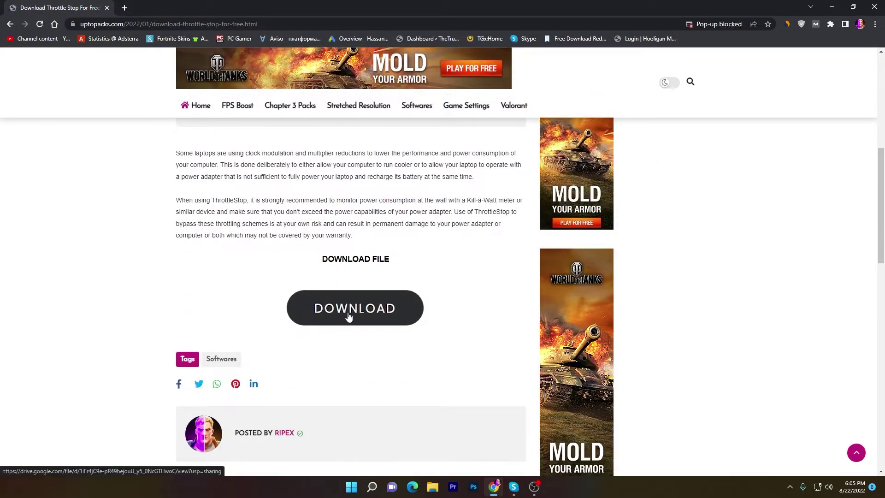
pyautogui.click(347, 312)
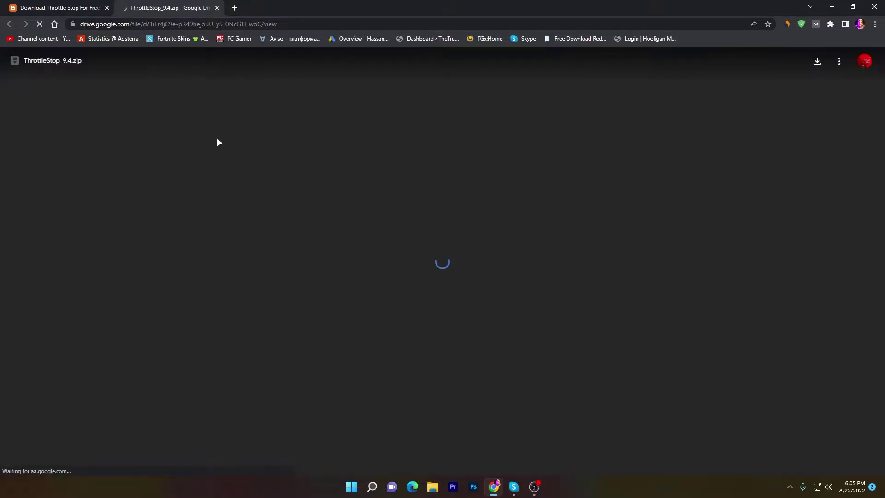
pyautogui.click(816, 62)
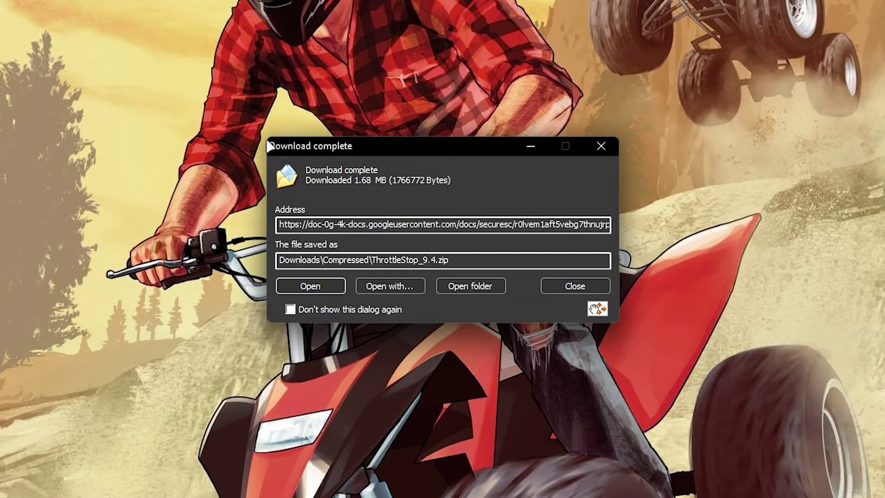
# Step: Move ThrottleStop_9.4.zip onto the desktop and preview its contents in WinRAR
pyautogui.moveTo(597, 309); pyautogui.dragTo(783, 179)
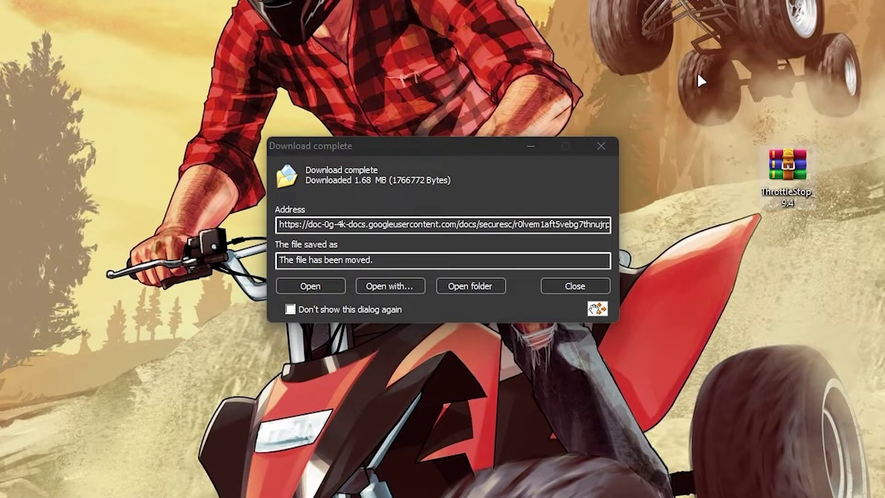
pyautogui.click(601, 146)
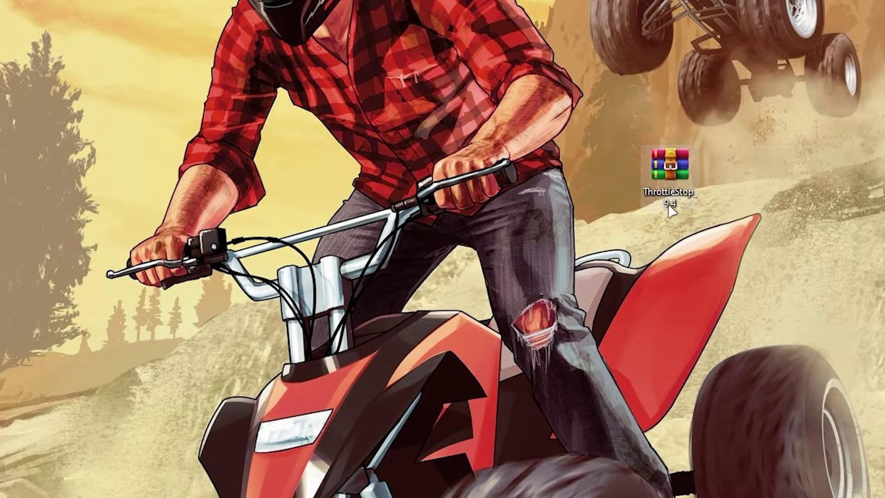
pyautogui.doubleClick(790, 173)
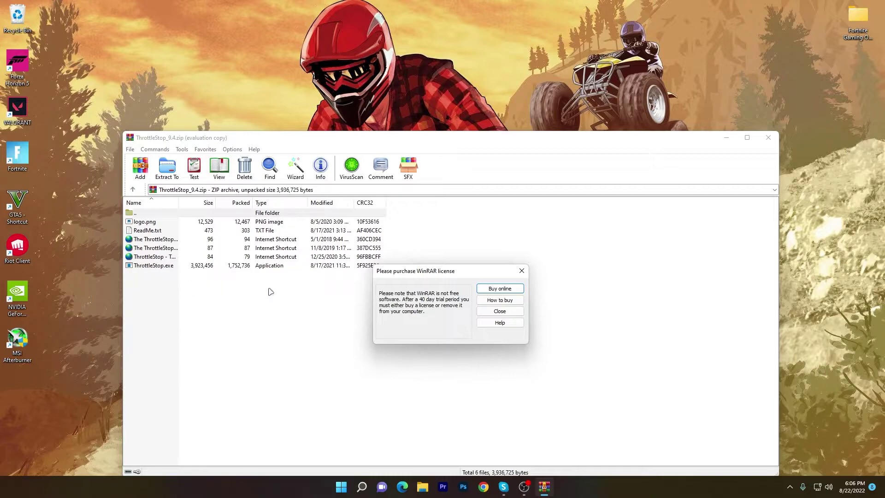
pyautogui.click(500, 311)
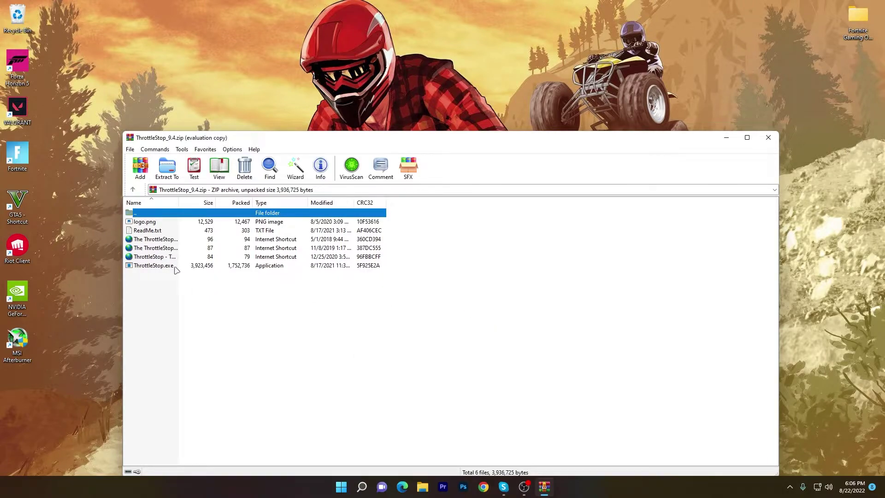
pyautogui.click(768, 137)
# Step: Extract the archive to a ThrottleStop_9.4 folder and place it beside the zip
pyautogui.rightClick(576, 198)
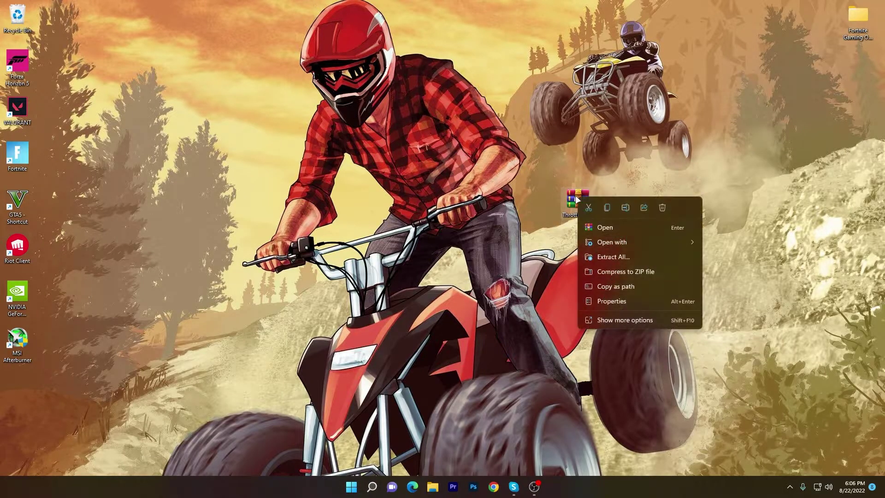
pyautogui.click(609, 317)
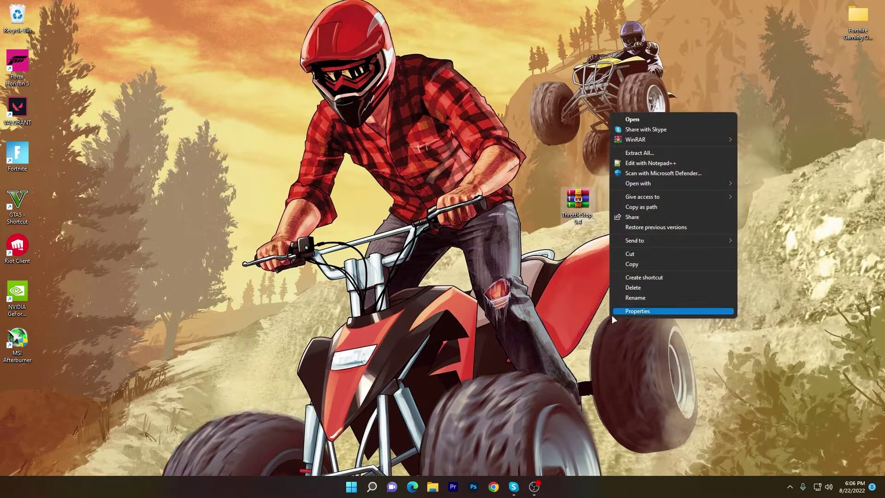
pyautogui.moveTo(710, 142)
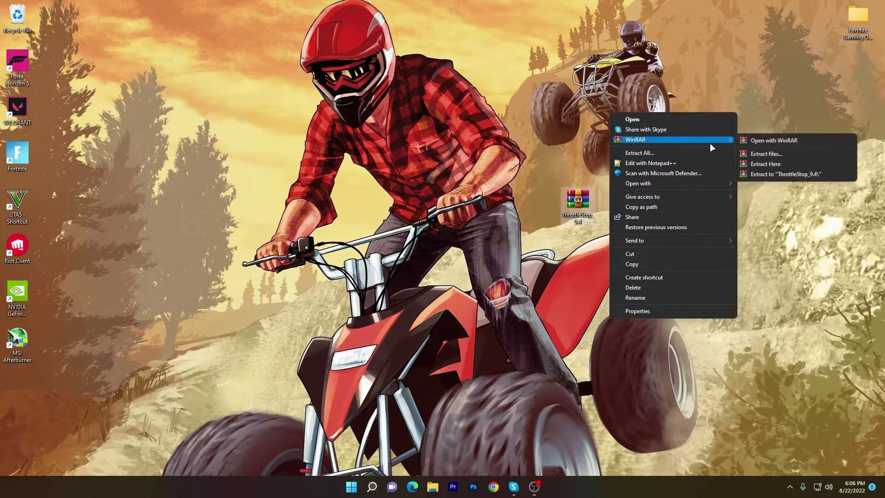
pyautogui.click(800, 175)
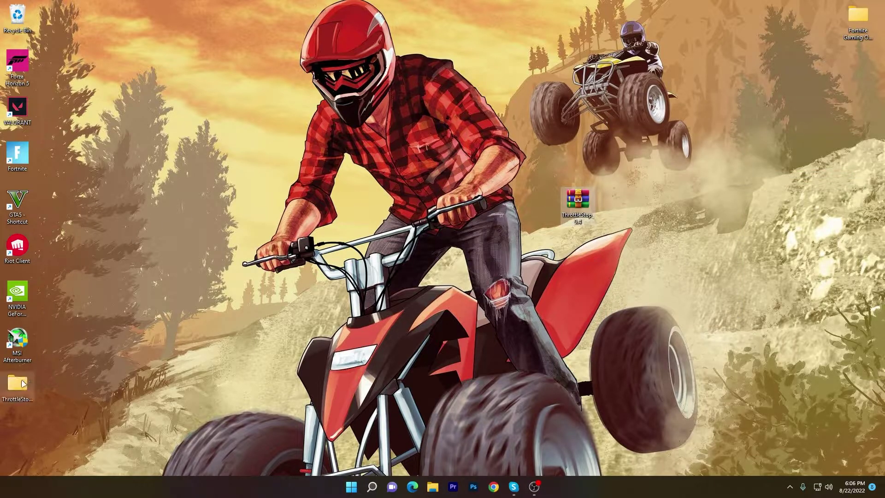
pyautogui.moveTo(17, 385); pyautogui.dragTo(603, 201)
# Step: Run ThrottleStop from the ThrottleStop_9.4 folder as administrator, approving UAC and the risk warning
pyautogui.doubleClick(619, 203)
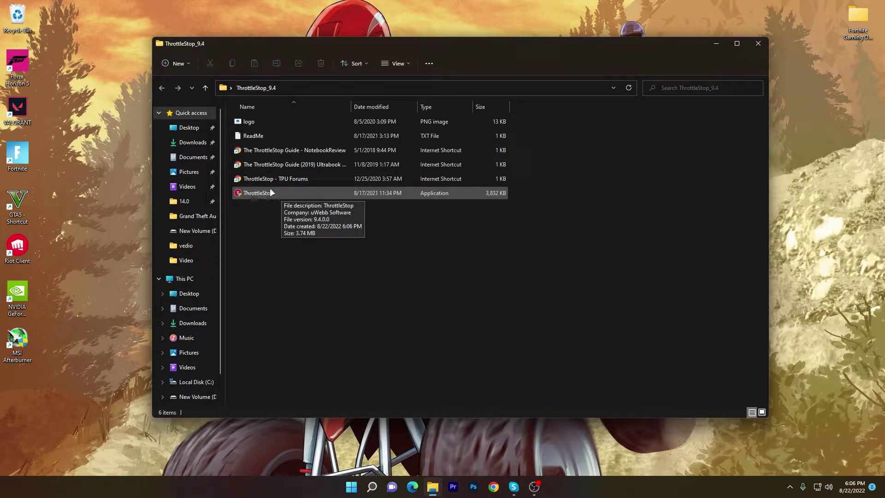
pyautogui.rightClick(255, 194)
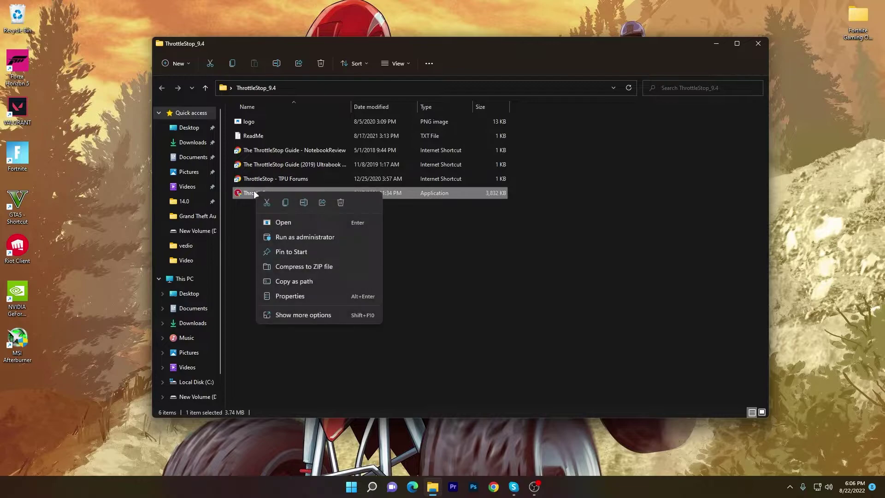
pyautogui.click(289, 236)
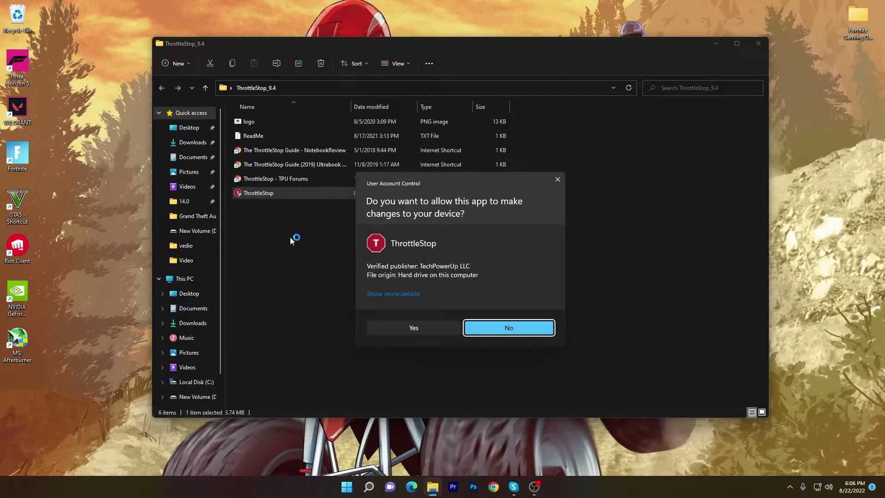
pyautogui.click(409, 327)
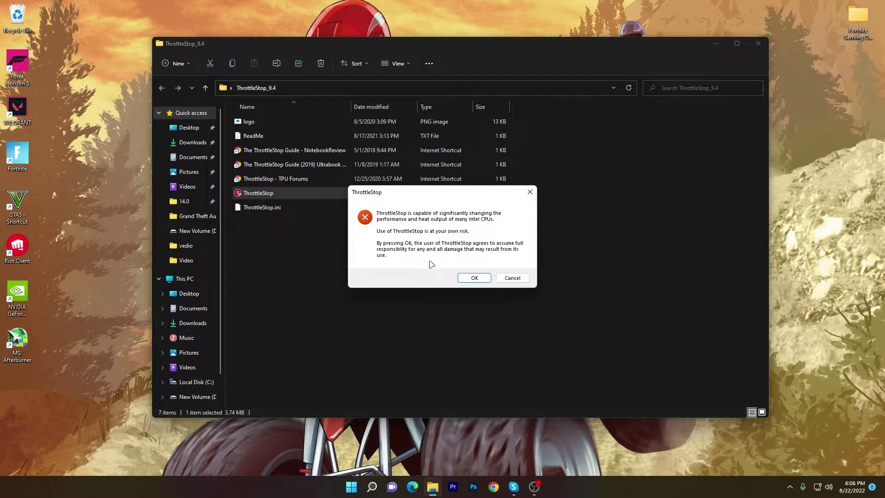
pyautogui.click(474, 278)
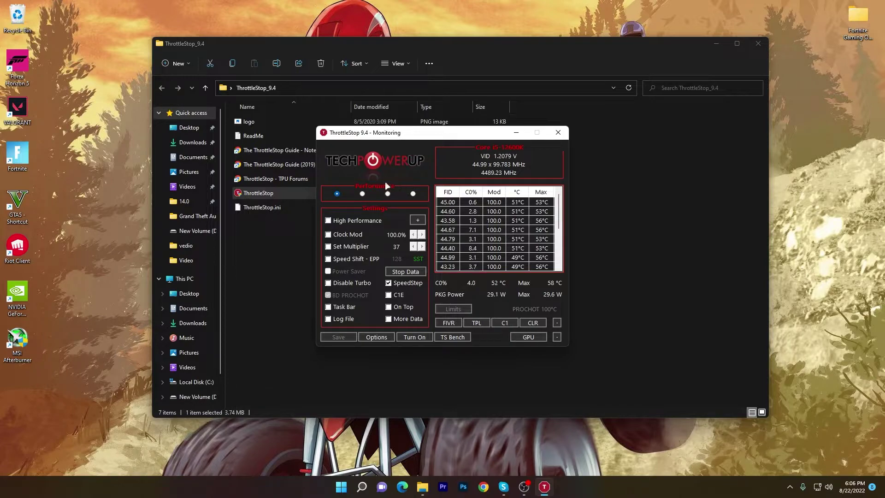
# Step: Enable the High Performance power plan on the Game profile, save, and close ThrottleStop and its folder
pyautogui.click(363, 194)
pyautogui.click(327, 221)
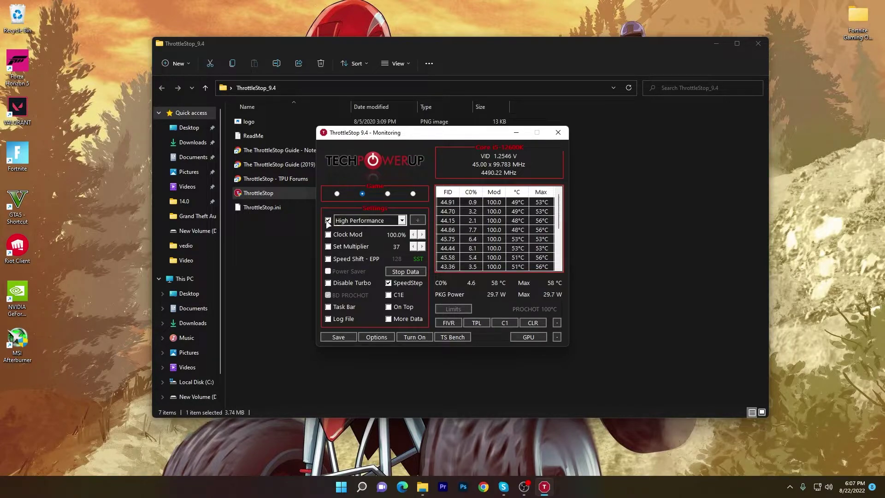
pyautogui.click(402, 220)
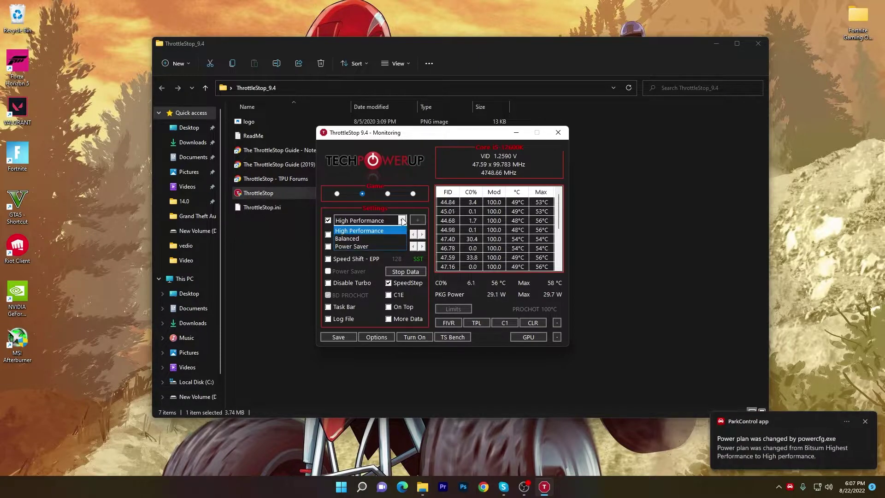
pyautogui.click(346, 230)
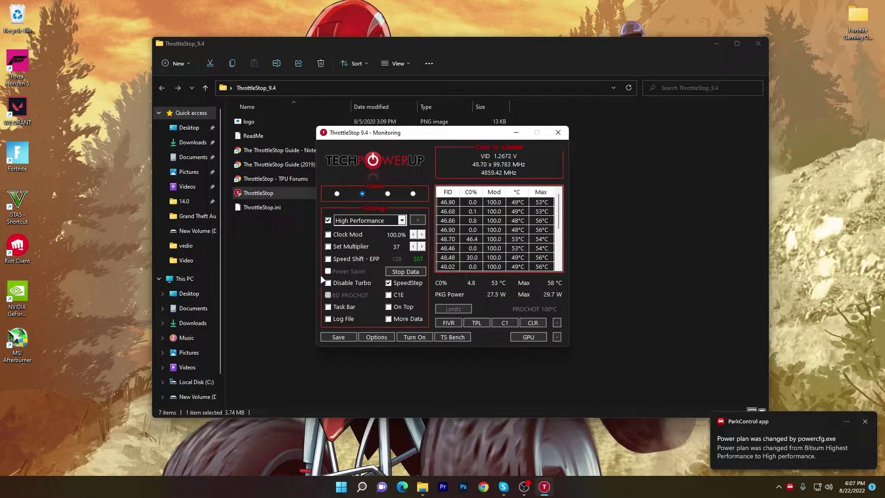
pyautogui.click(339, 336)
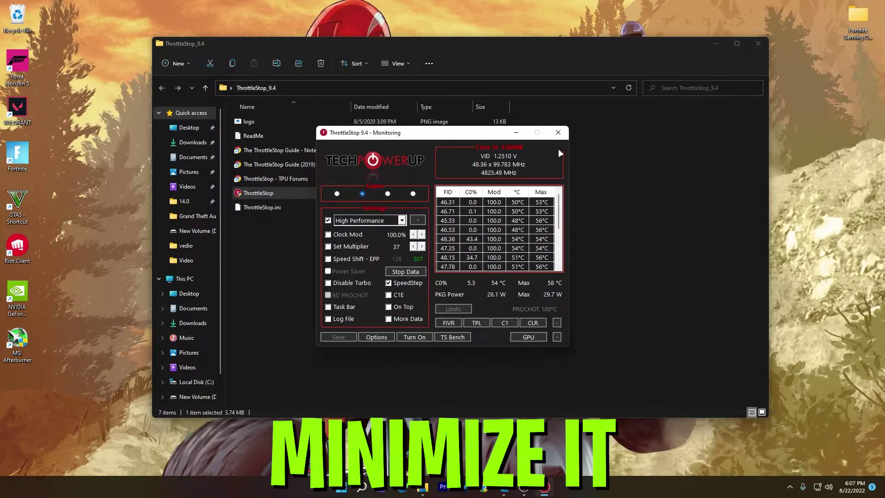
pyautogui.click(559, 133)
pyautogui.click(755, 44)
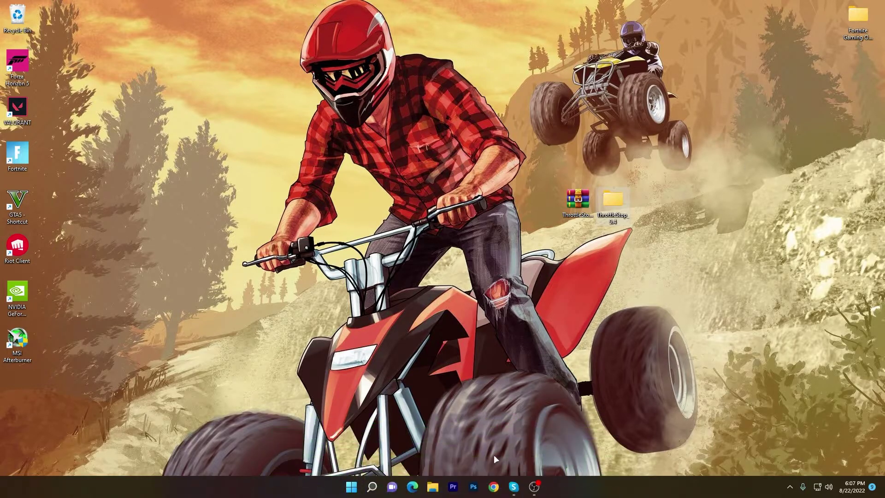
# Step: Open uptopacks.com in a new Chrome window and search for 'park control'
pyautogui.click(493, 485)
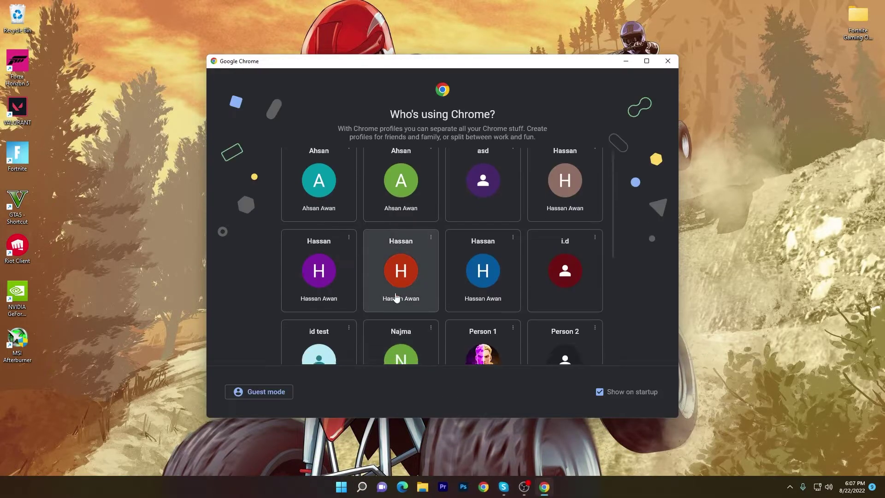
pyautogui.scroll(-2, 493, 317)
pyautogui.click(483, 311)
pyautogui.click(168, 23)
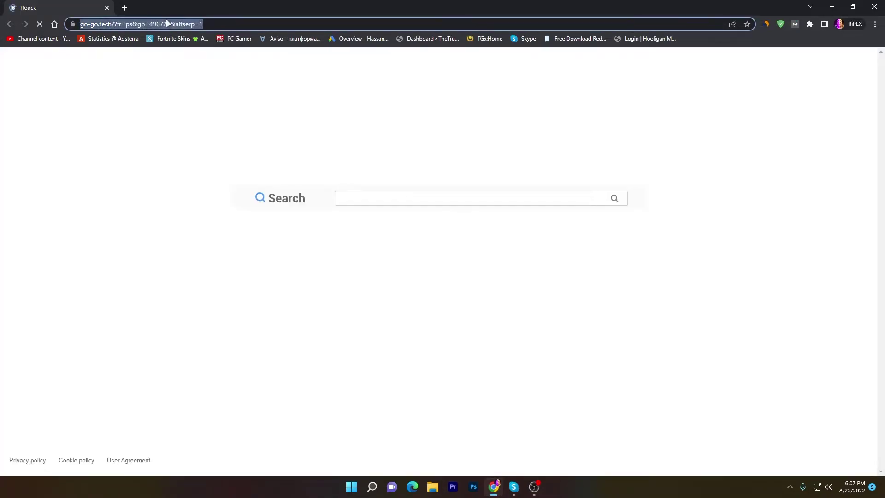
pyautogui.write('up')
pyautogui.press('Return')
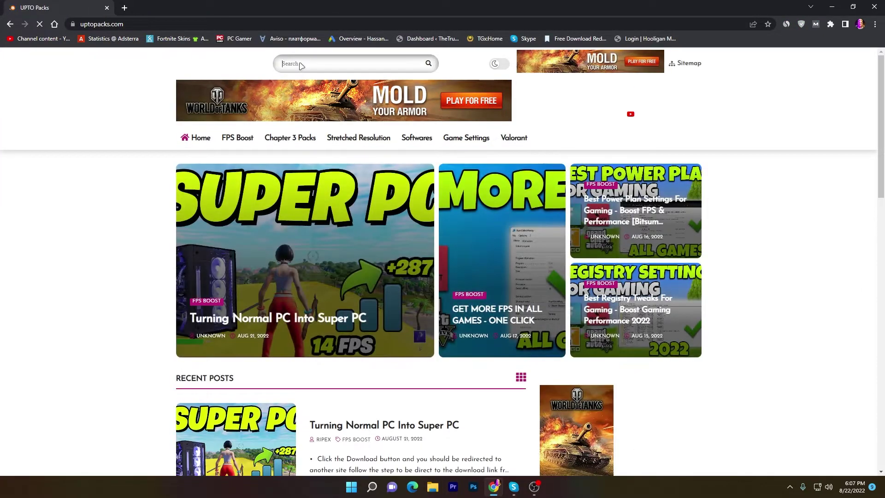
pyautogui.write('park c')
pyautogui.press('BackSpace')
pyautogui.press('BackSpace')
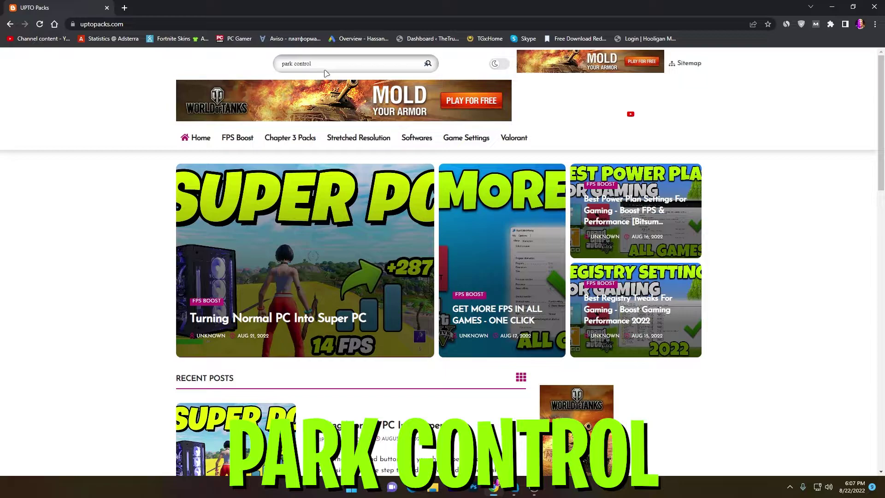
pyautogui.press('Return')
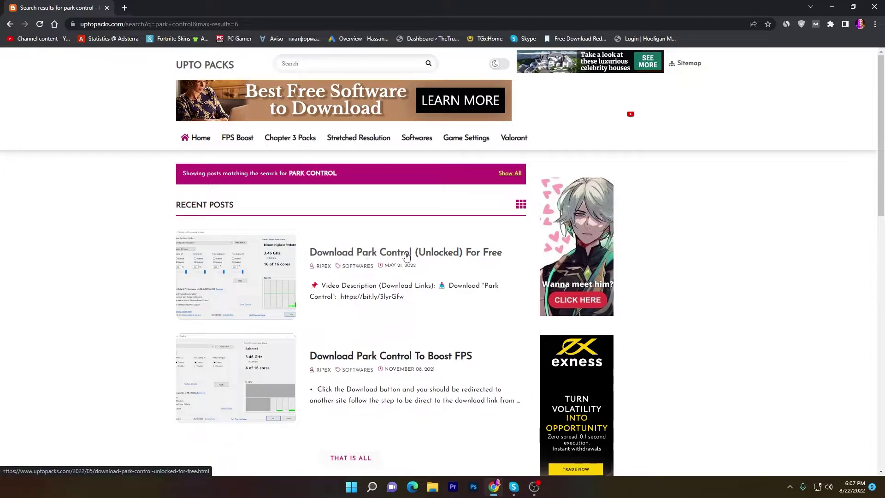
# Step: Open the Park Control post and download the latest installer from Uptodown
pyautogui.click(217, 270)
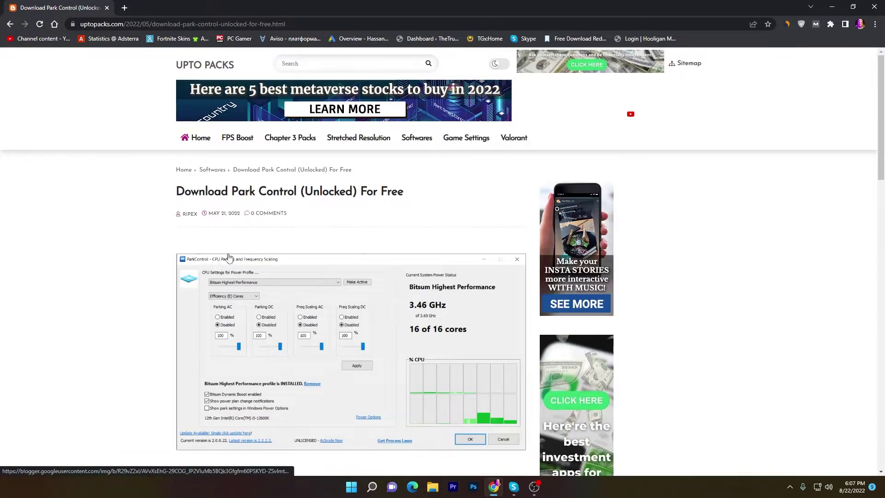
pyautogui.scroll(-4, 309, 193)
pyautogui.scroll(-5, 309, 193)
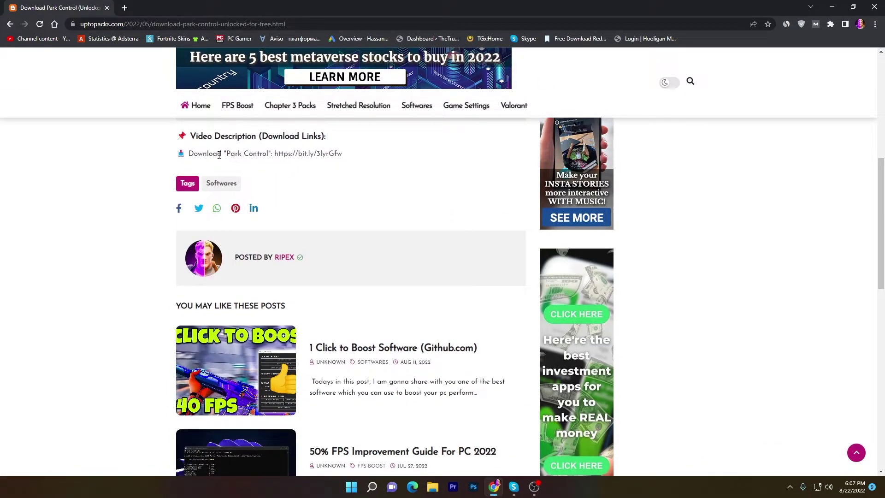
pyautogui.click(308, 156)
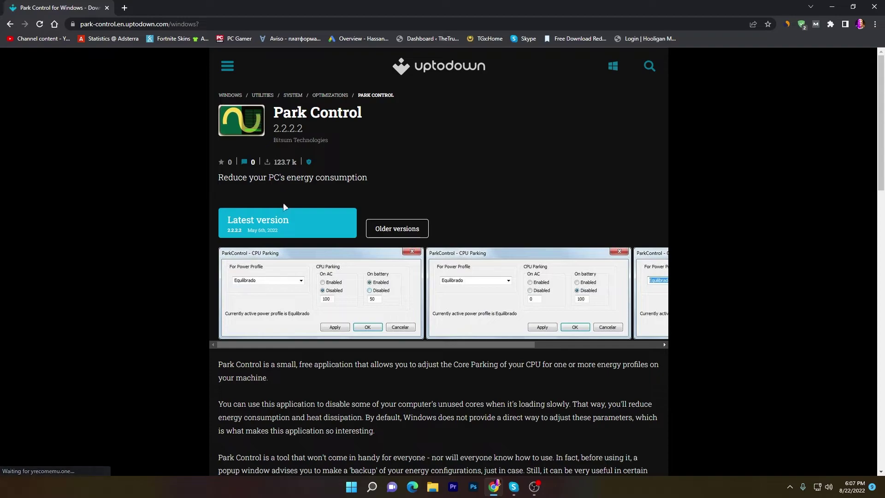
pyautogui.click(259, 228)
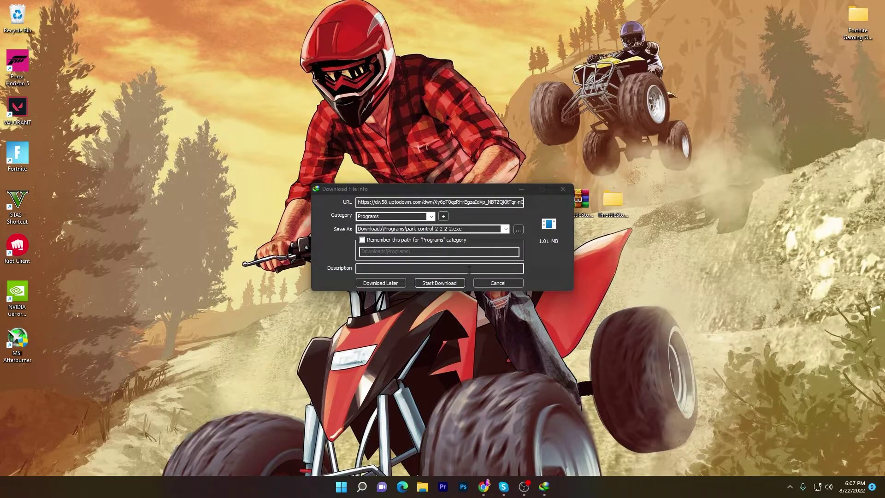
pyautogui.click(438, 281)
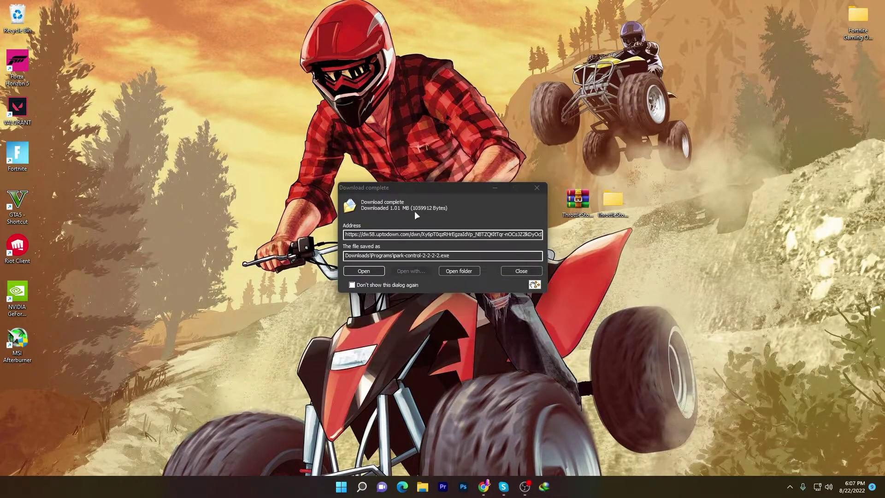
# Step: Close the download-complete notice and search Start for 'un' to find uninstall options
pyautogui.click(529, 270)
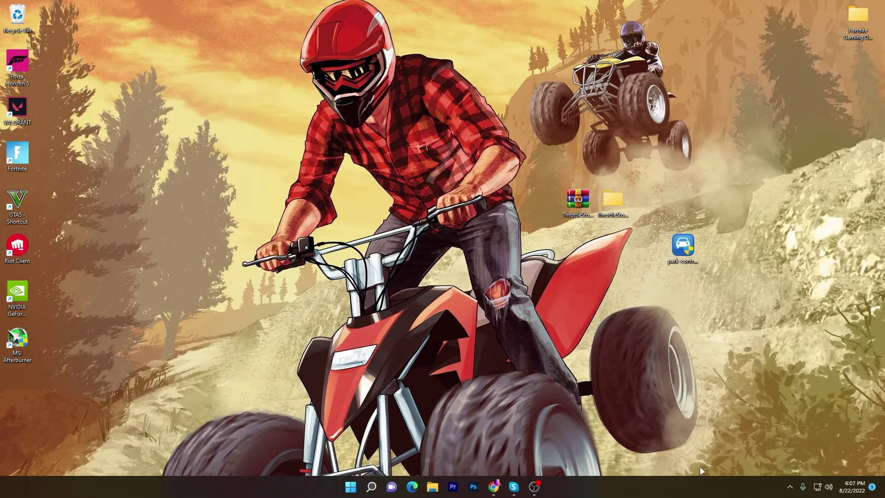
pyautogui.click(789, 486)
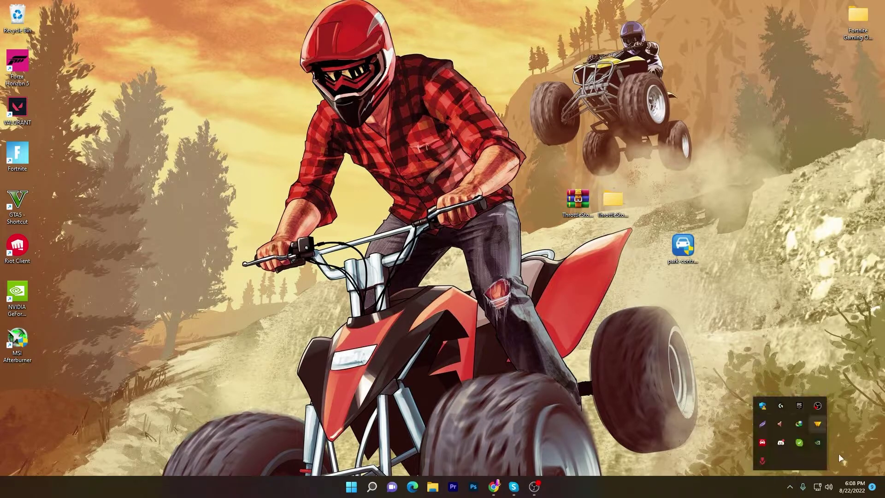
pyautogui.click(789, 486)
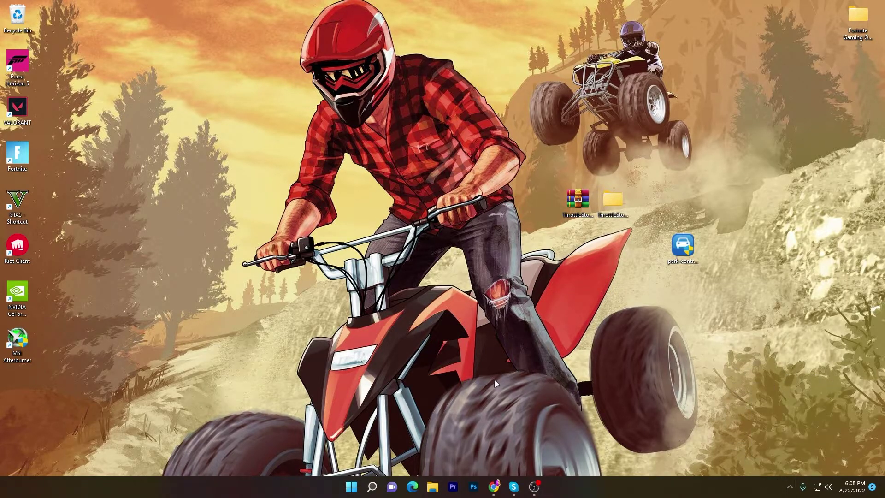
pyautogui.press('super')
pyautogui.write('un')
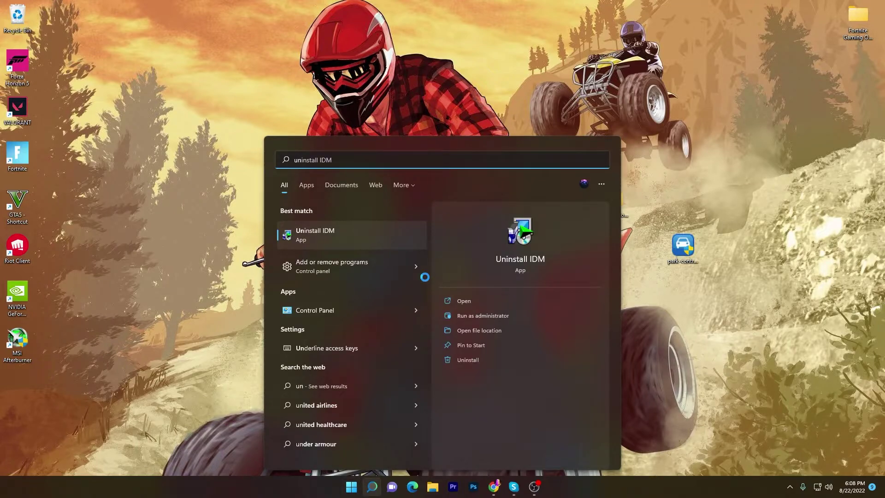
# Step: Uninstall ParkControl found by searching 'park' in Add or remove programs, then close Settings
pyautogui.click(313, 265)
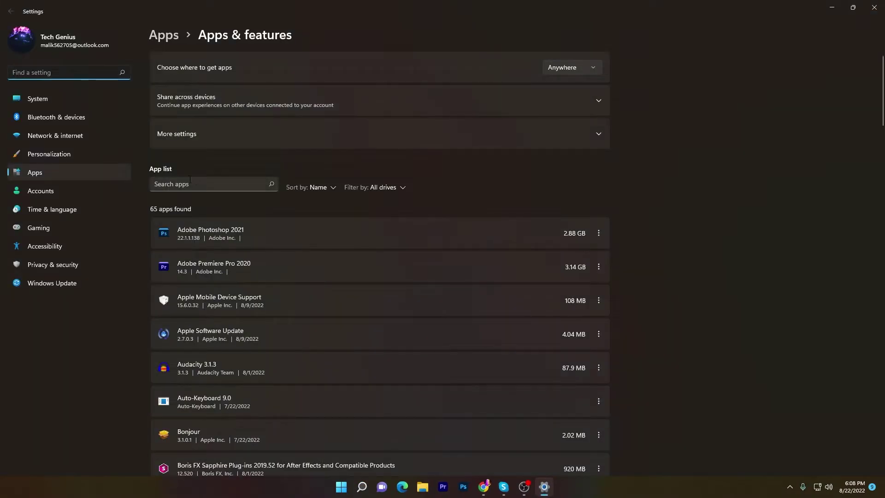
pyautogui.click(192, 184)
pyautogui.write('park')
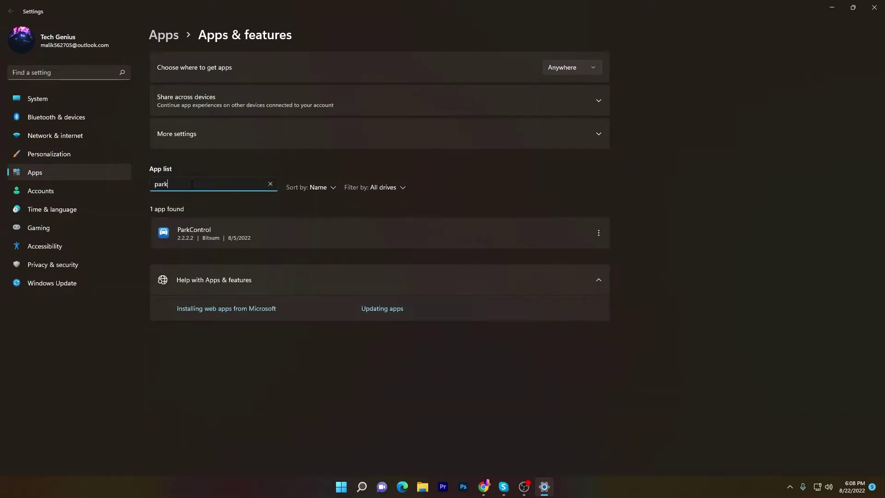
pyautogui.click(600, 233)
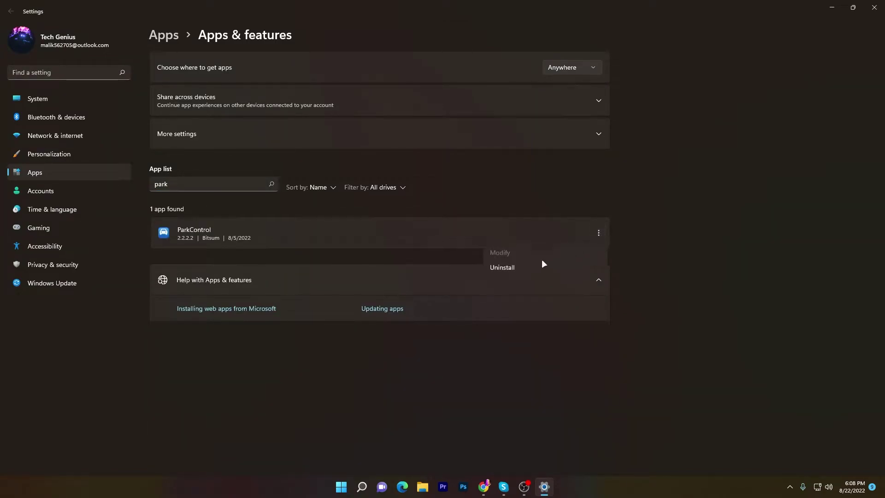
pyautogui.click(525, 266)
pyautogui.click(577, 282)
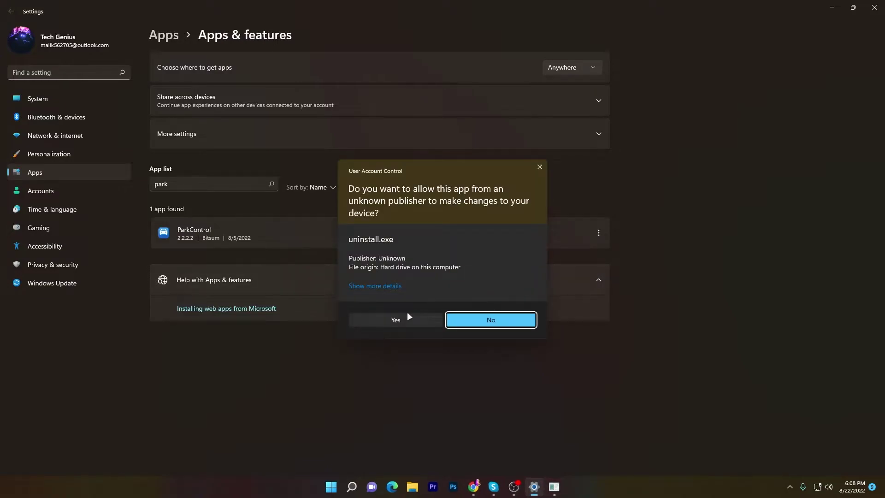
pyautogui.press('Return')
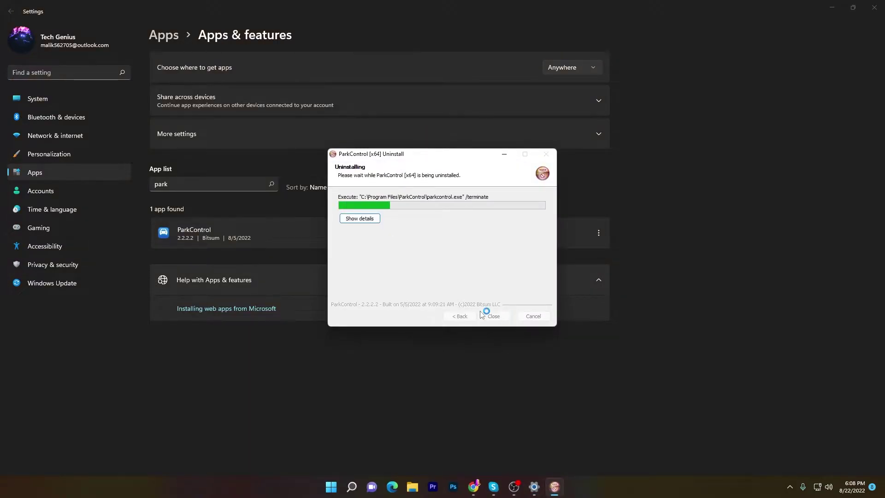
pyautogui.click(498, 319)
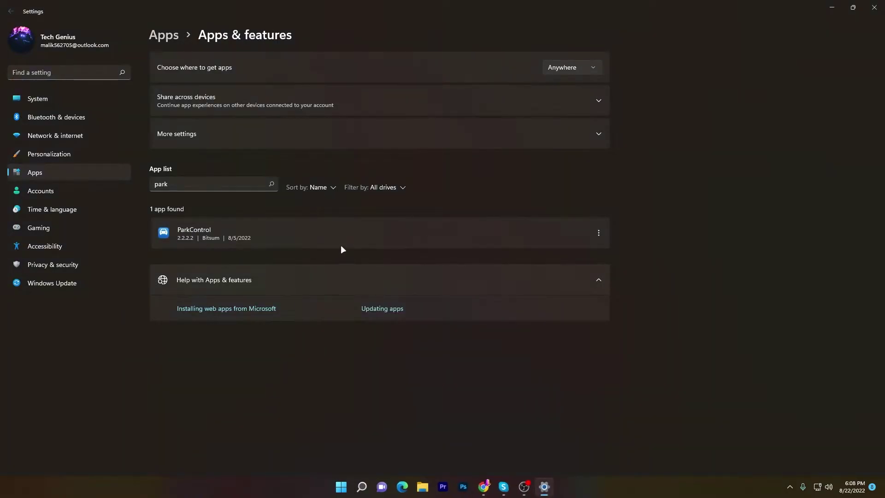
pyautogui.click(882, 4)
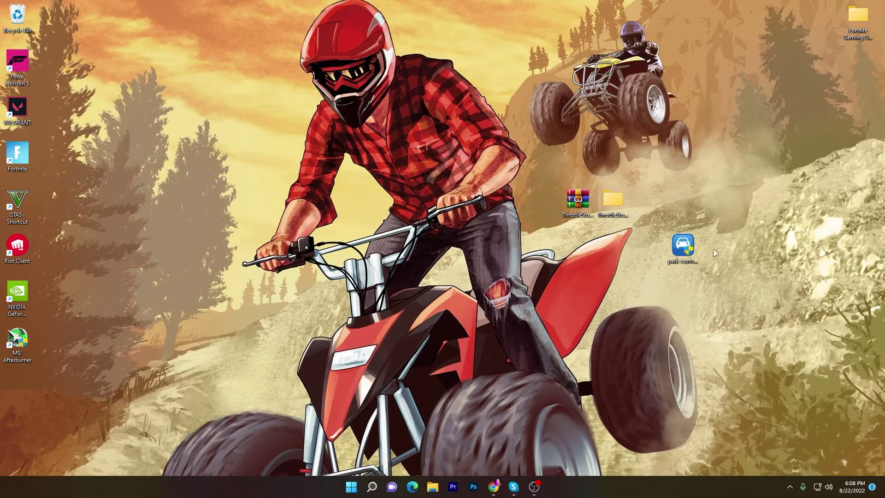
# Step: Run park-control-2-2-2-2.exe in English with the default licence, components and location
pyautogui.click(789, 486)
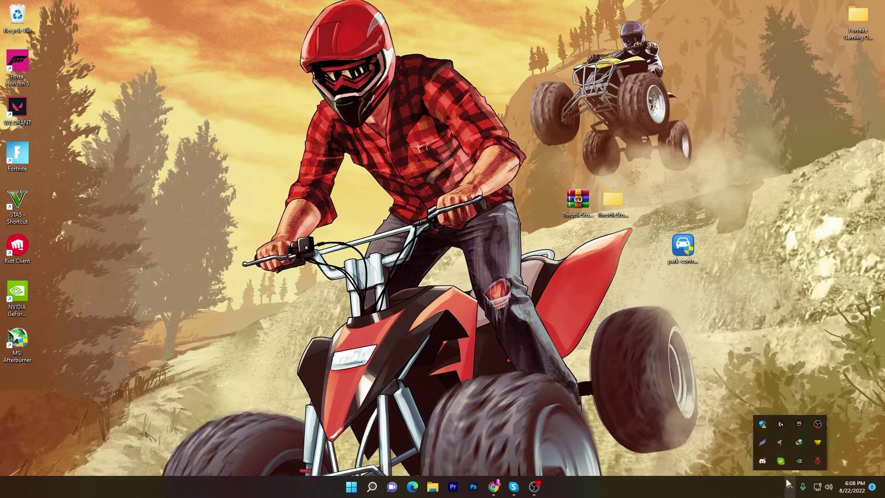
pyautogui.click(695, 451)
pyautogui.click(396, 317)
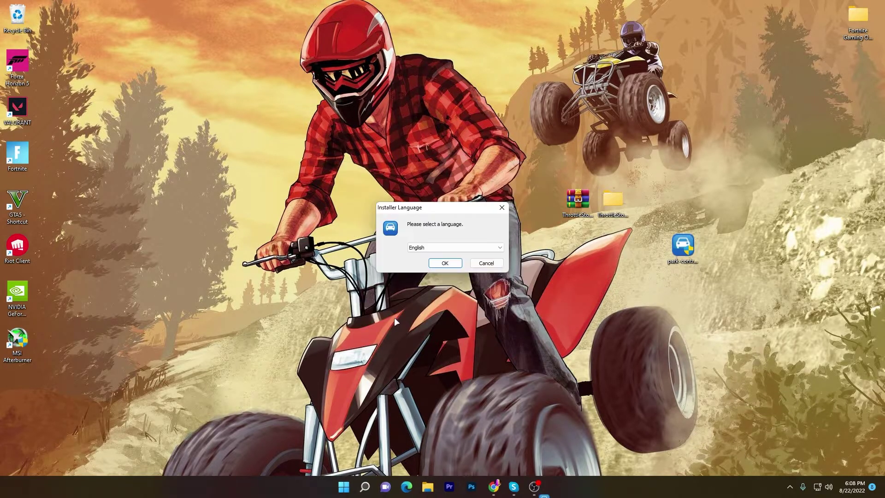
pyautogui.click(450, 263)
pyautogui.click(493, 316)
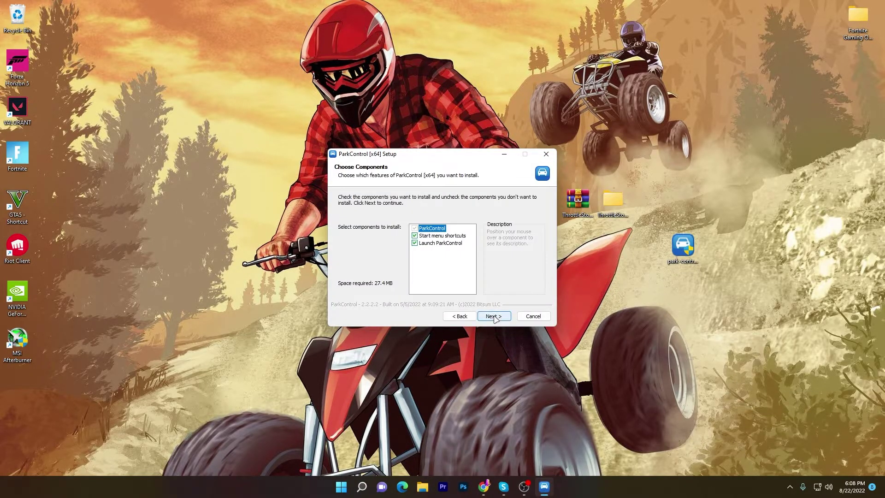
pyautogui.click(493, 316)
pyautogui.click(493, 316)
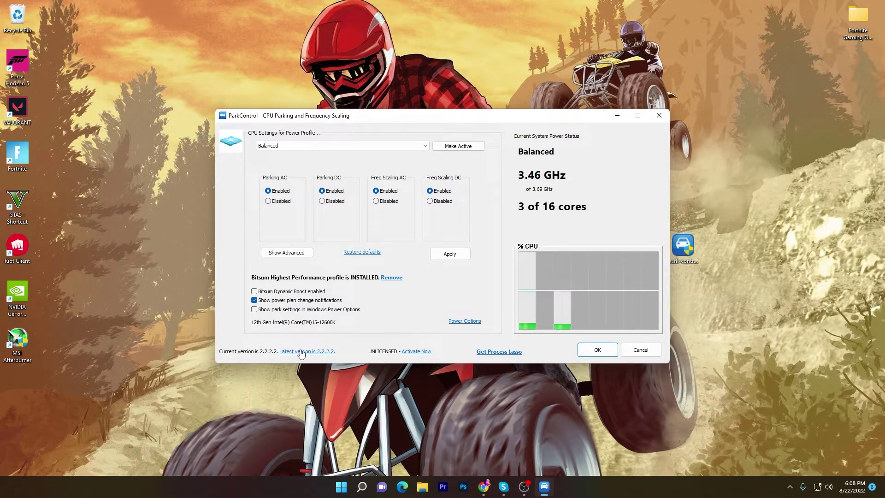
# Step: Try enabling Bitsum Dynamic Boost and dismiss its Pro-only notice
pyautogui.click(256, 292)
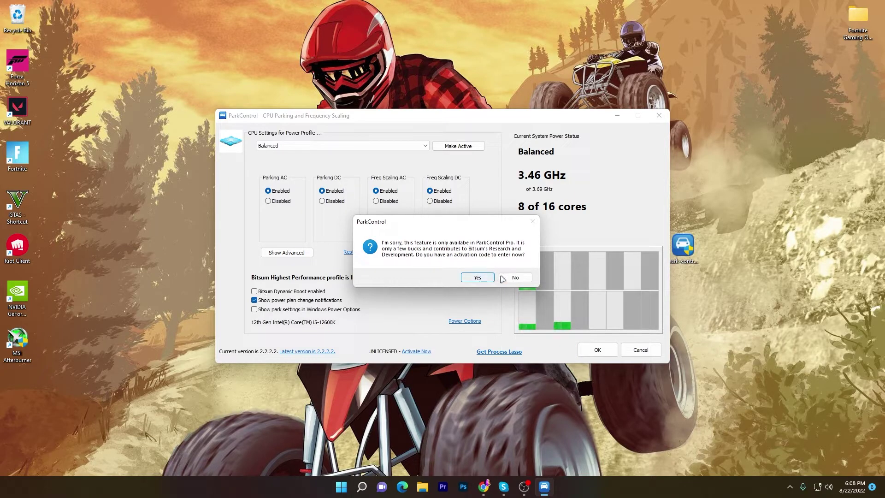
pyautogui.click(517, 276)
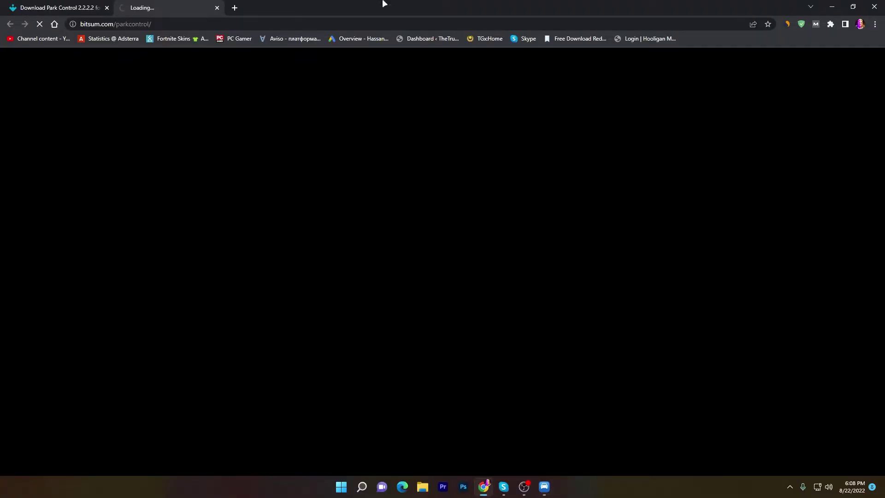
pyautogui.click(831, 6)
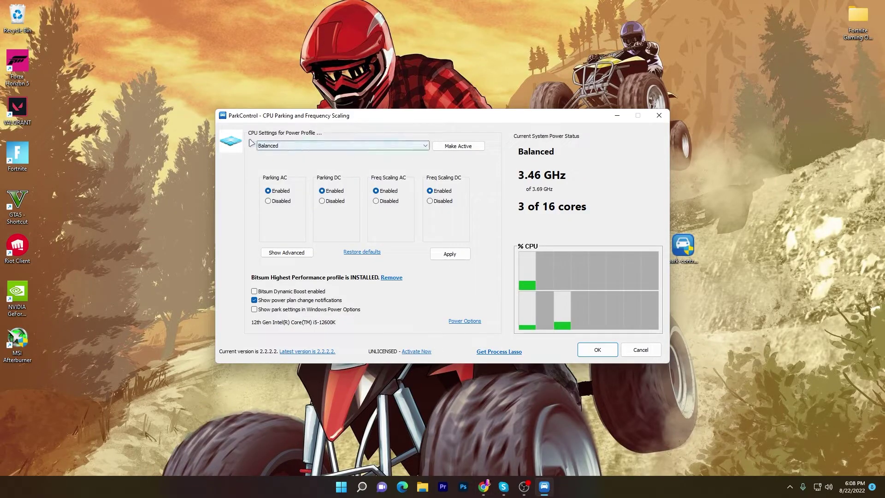
# Step: Make Bitsum Highest Performance the active plan, apply it, and close ParkControl
pyautogui.click(286, 145)
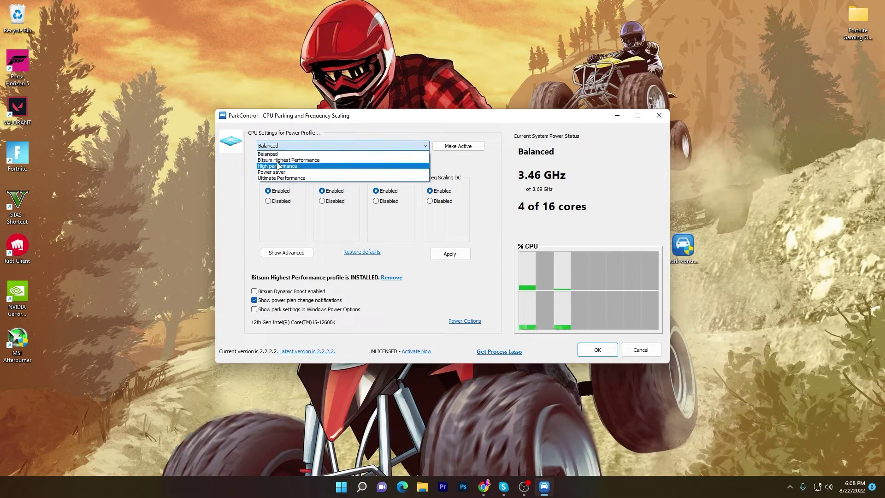
pyautogui.click(284, 159)
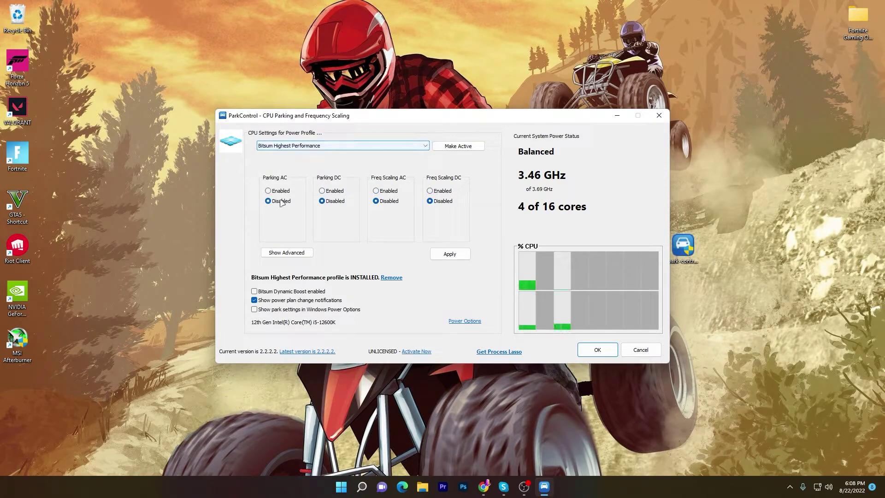
pyautogui.click(453, 146)
pyautogui.click(442, 255)
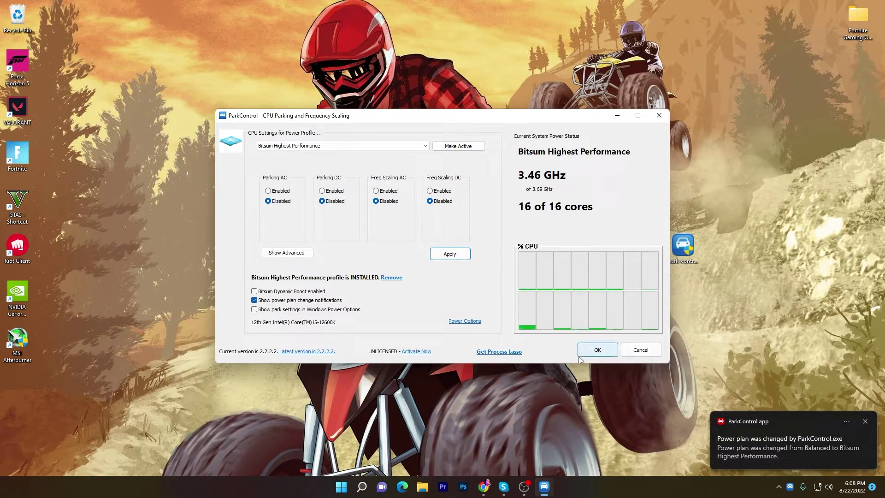
pyautogui.click(594, 351)
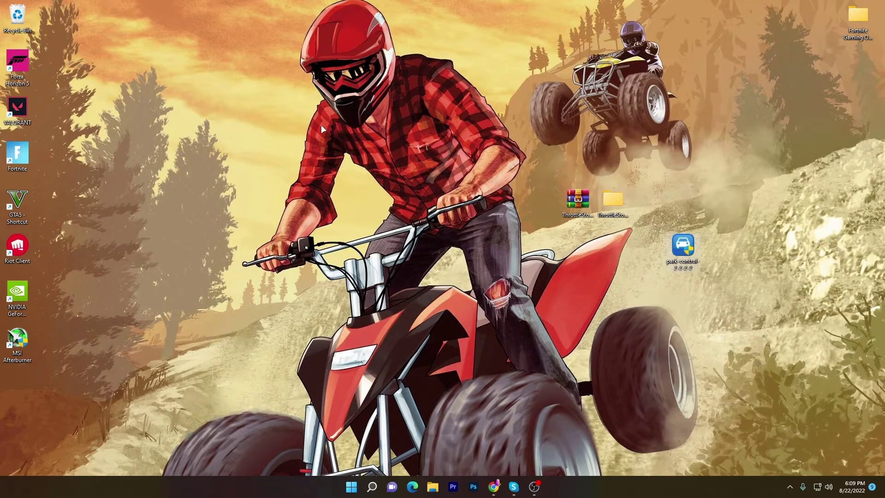
# Step: In a new File Explorer window, browse to C:\Program Files\Epic Games
pyautogui.click(432, 479)
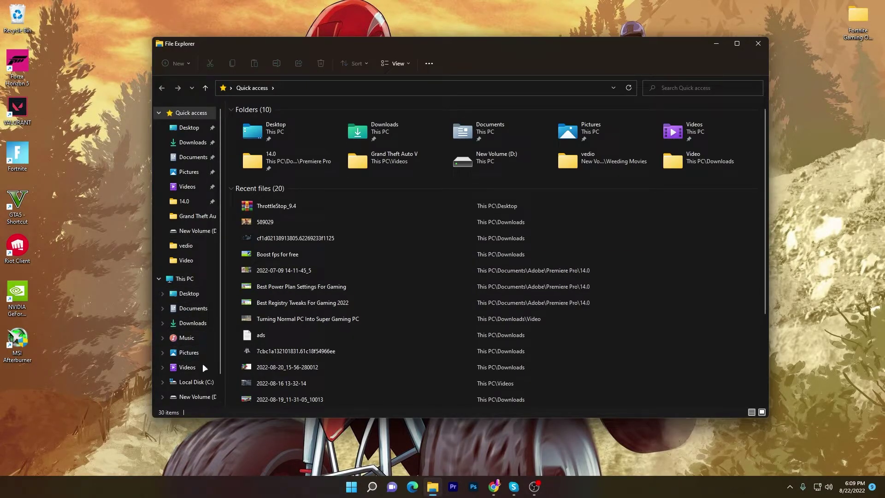
pyautogui.click(196, 382)
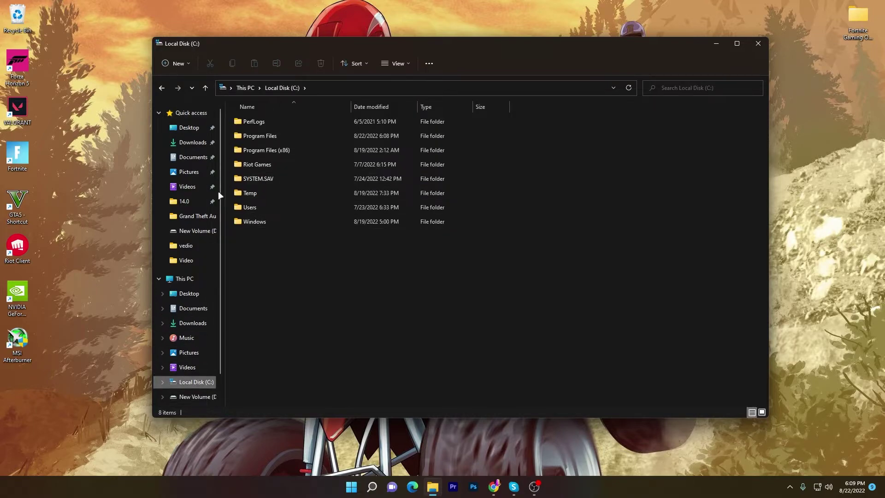
pyautogui.doubleClick(264, 136)
pyautogui.click(267, 179)
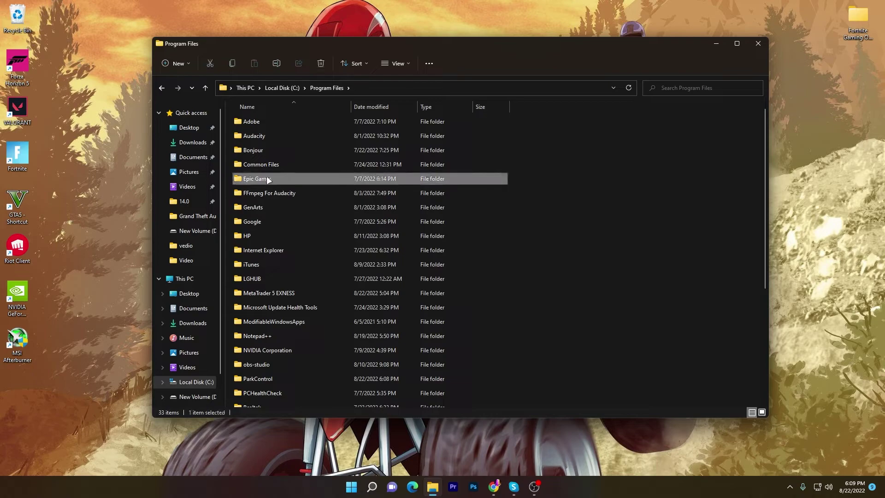
pyautogui.doubleClick(268, 179)
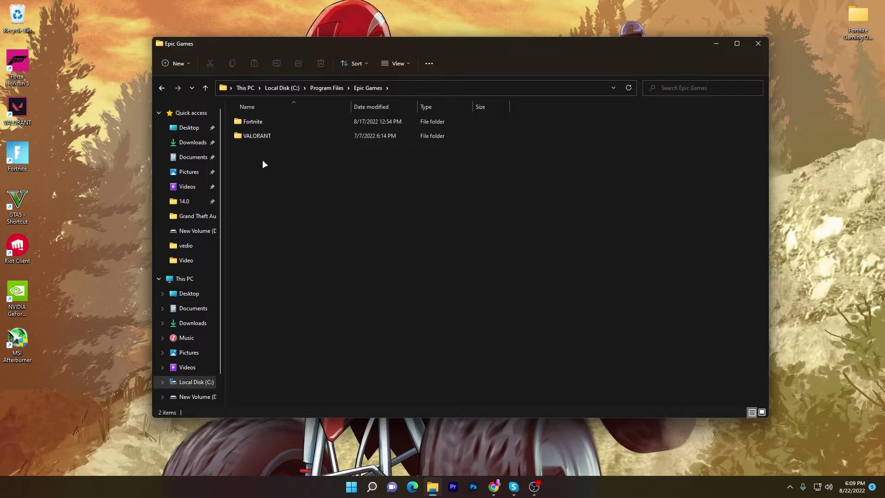
pyautogui.scroll(-1, 209, 334)
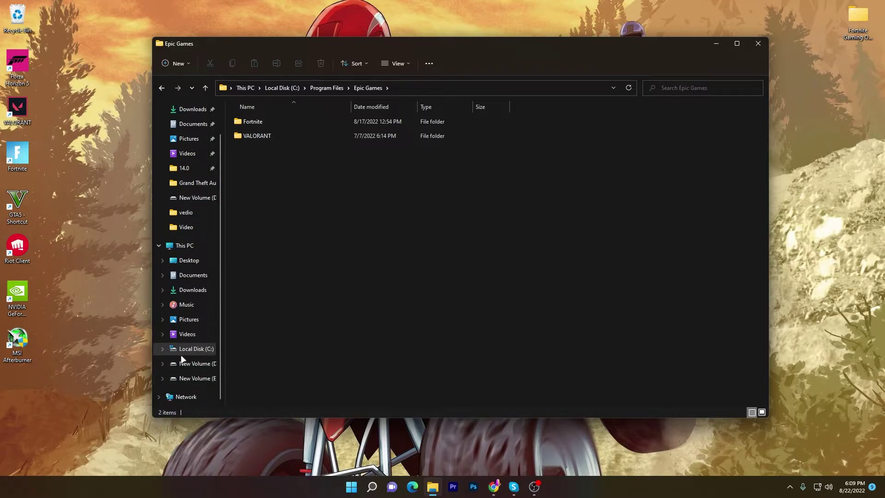
# Step: Open D:\GTA.V.Repack.Games.com\Grand Theft Auto V to show the game files
pyautogui.click(190, 364)
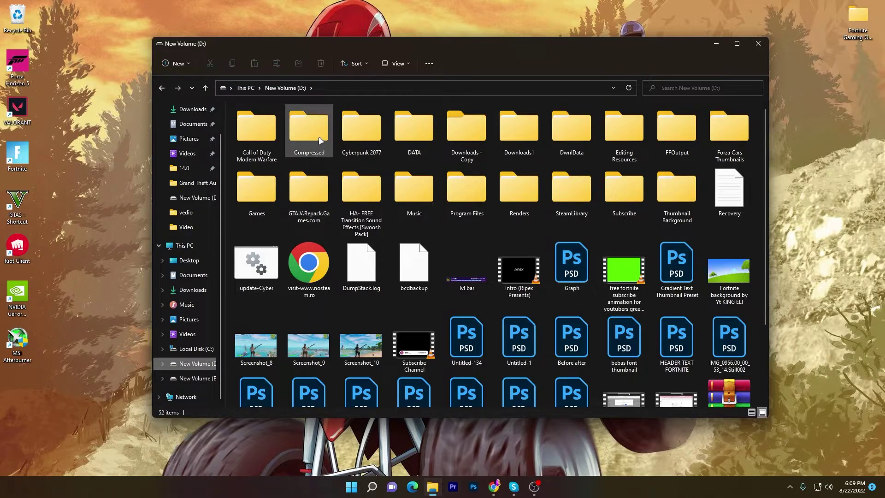
pyautogui.doubleClick(313, 188)
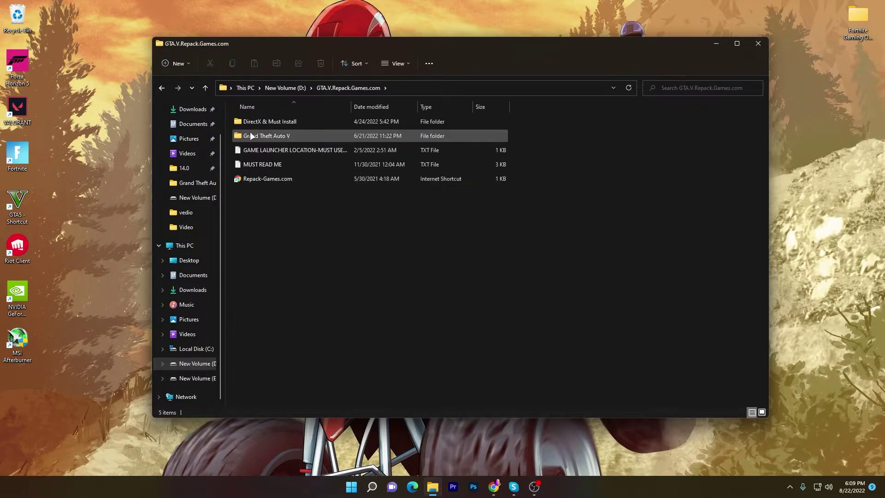
pyautogui.doubleClick(266, 138)
pyautogui.scroll(-9, 303, 261)
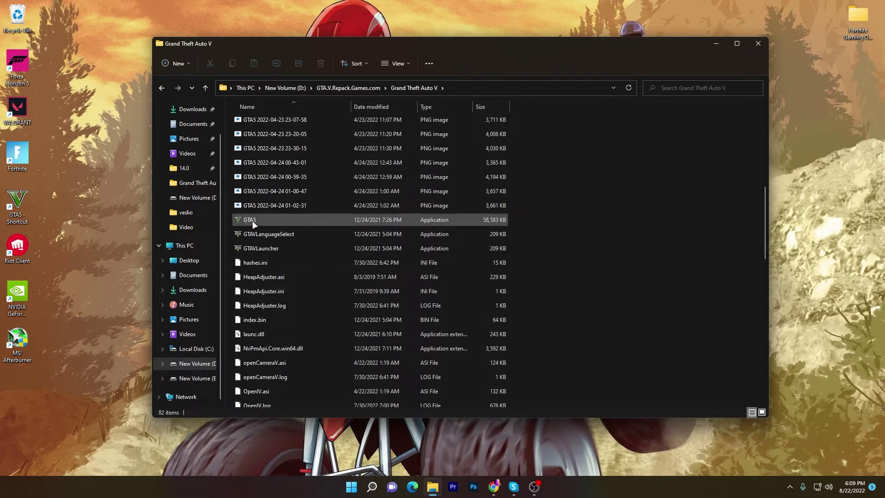
# Step: Check the game folder's properties, then open and save GTA5's Compatibility settings
pyautogui.rightClick(257, 218)
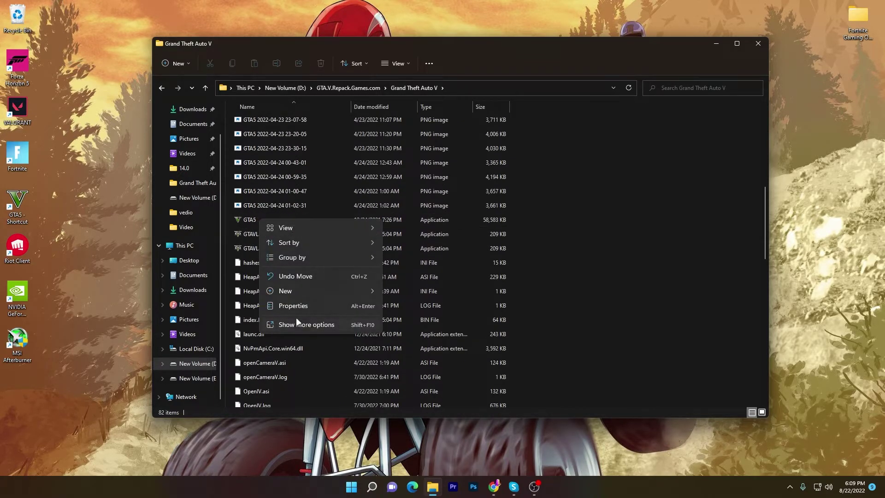
pyautogui.click(291, 305)
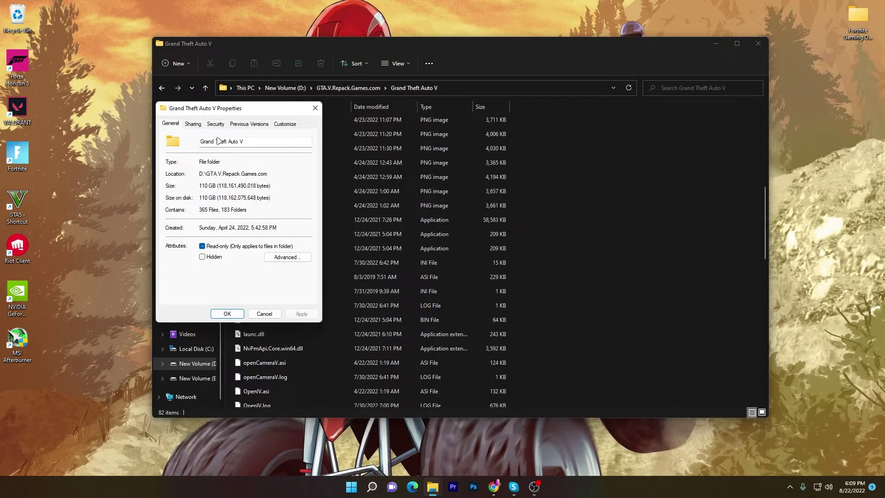
pyautogui.click(315, 107)
pyautogui.rightClick(251, 220)
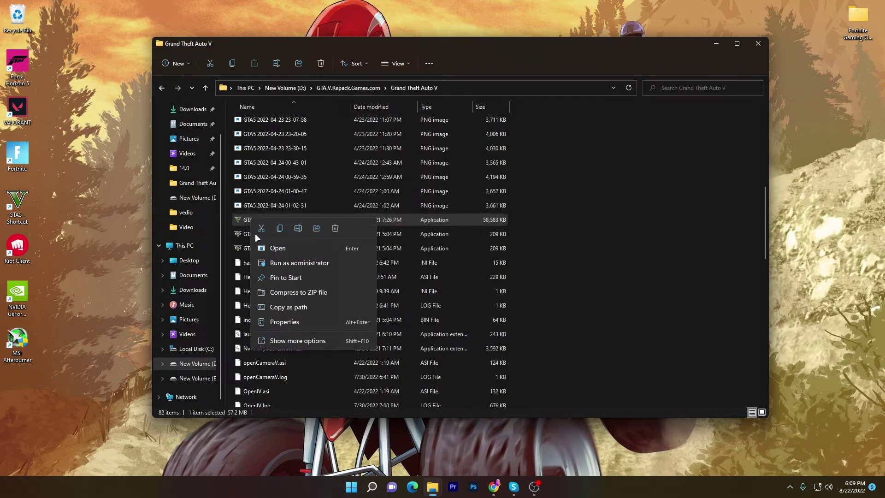
pyautogui.click(276, 320)
pyautogui.click(332, 242)
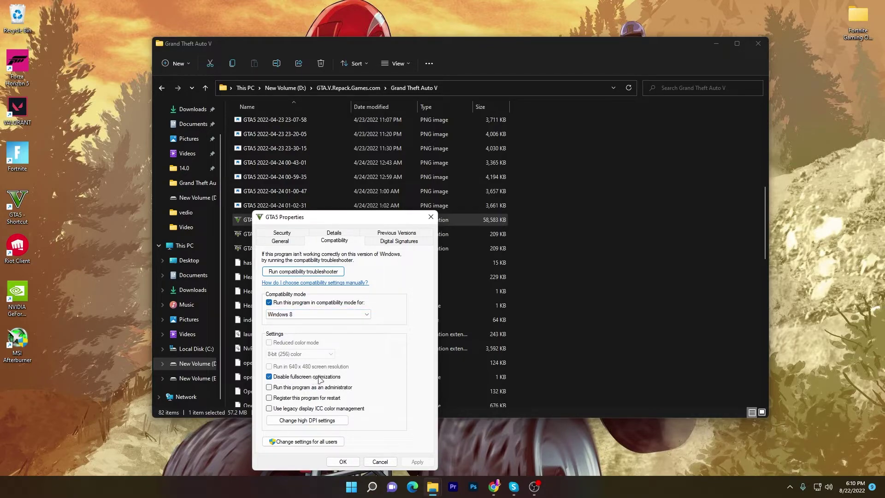
pyautogui.click(343, 461)
# Step: Set GTAVLauncher to Windows 8 compatibility with high DPI override, save, and close Explorer
pyautogui.rightClick(258, 247)
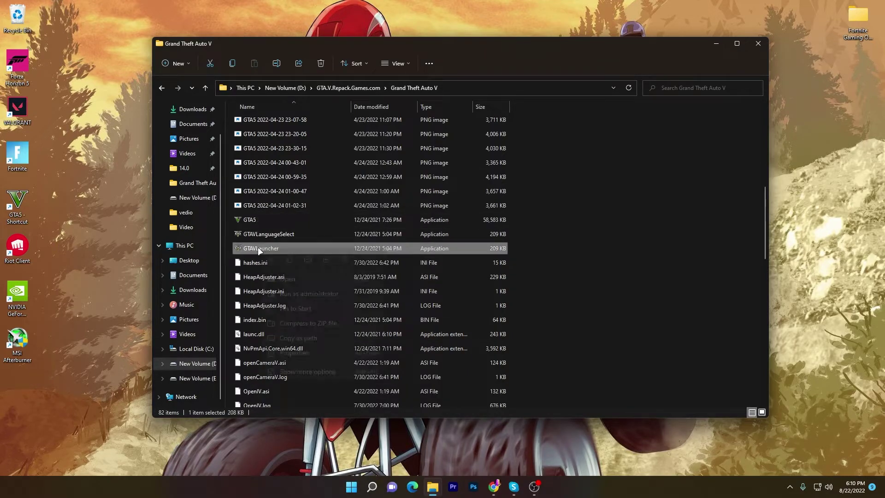
pyautogui.click(287, 352)
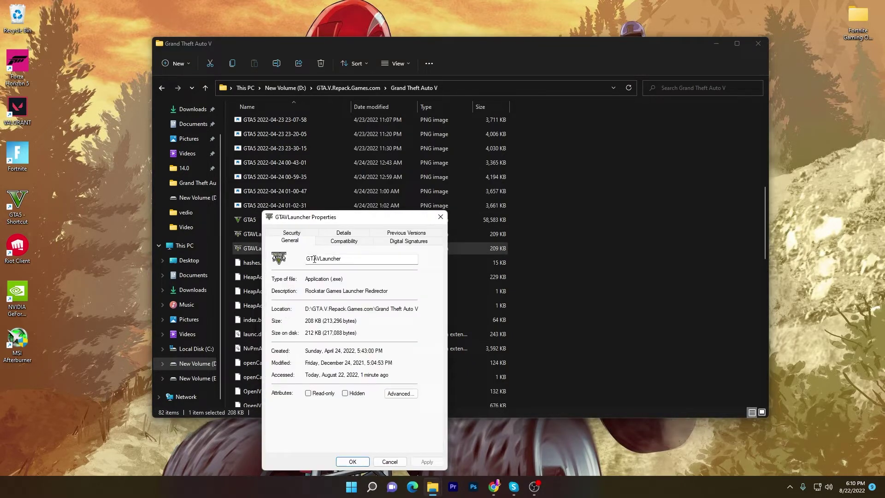
pyautogui.click(342, 243)
pyautogui.click(284, 302)
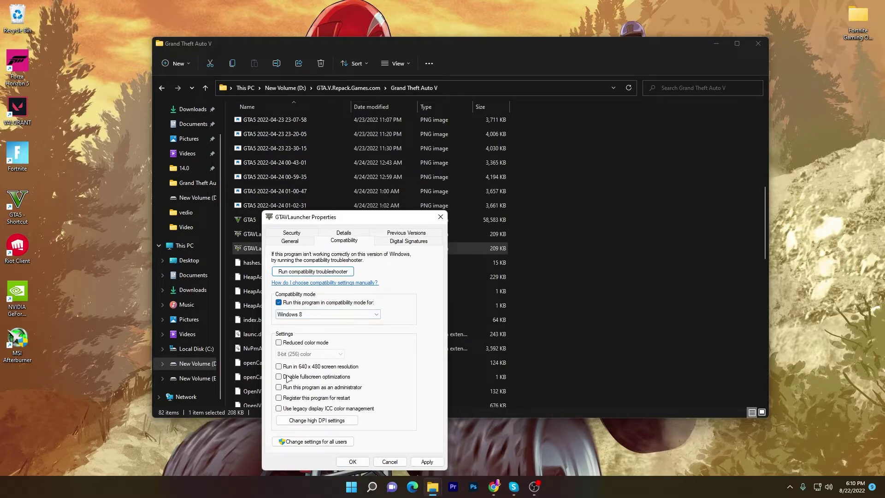
pyautogui.click(309, 422)
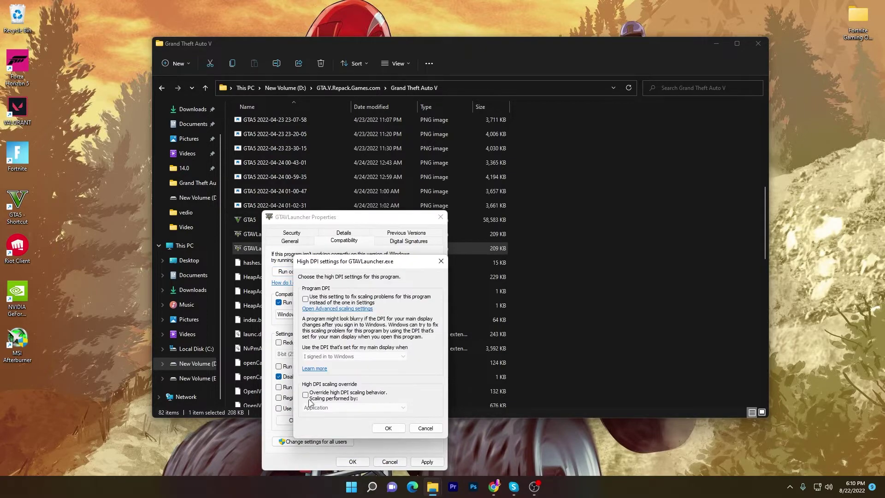
pyautogui.click(388, 428)
pyautogui.click(351, 462)
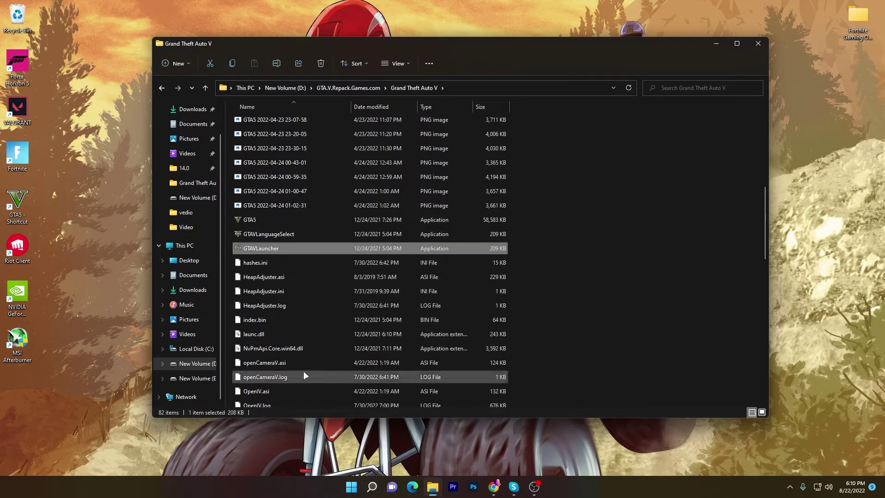
pyautogui.click(757, 43)
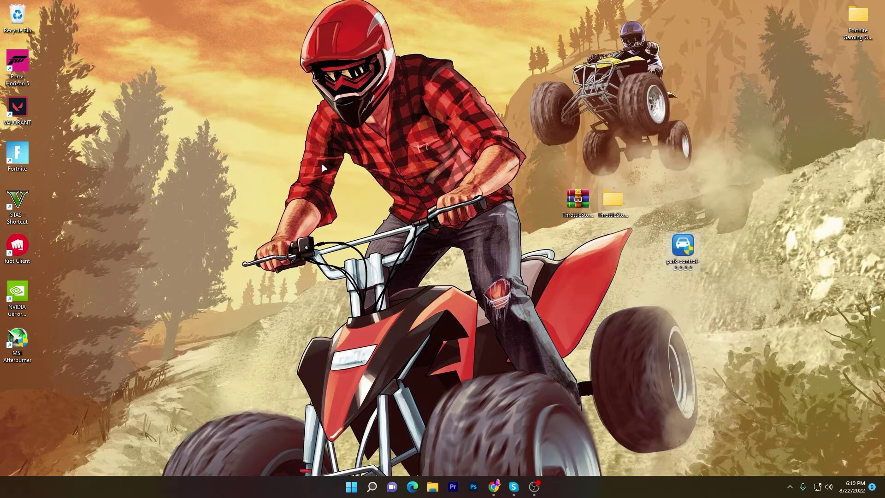
# Step: Open the Graphics settings page from the desktop's Display settings
pyautogui.rightClick(388, 289)
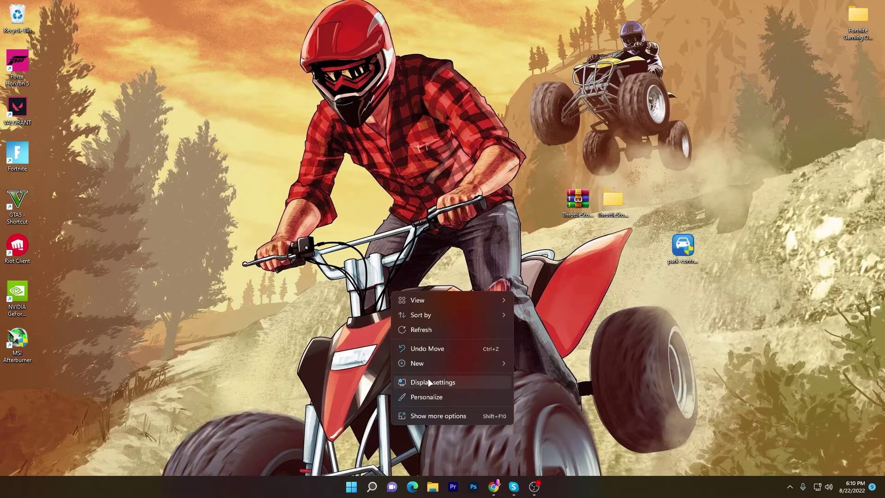
pyautogui.click(429, 382)
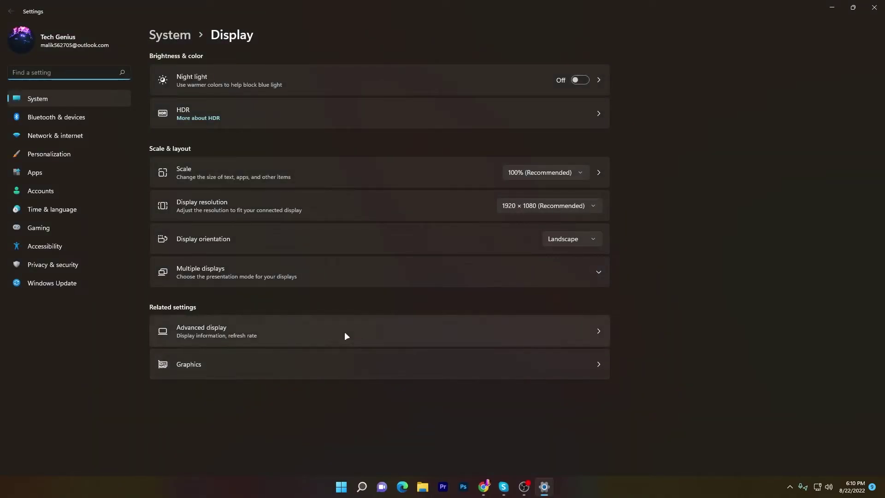
pyautogui.click(184, 365)
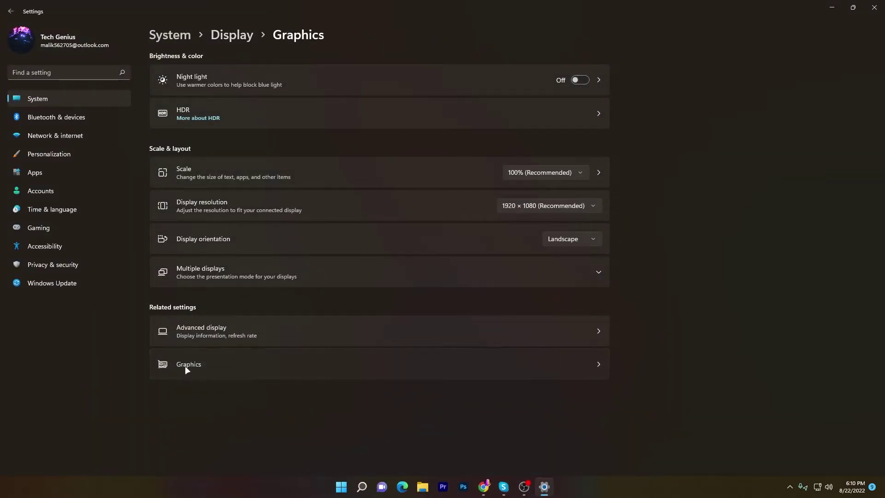
pyautogui.click(166, 218)
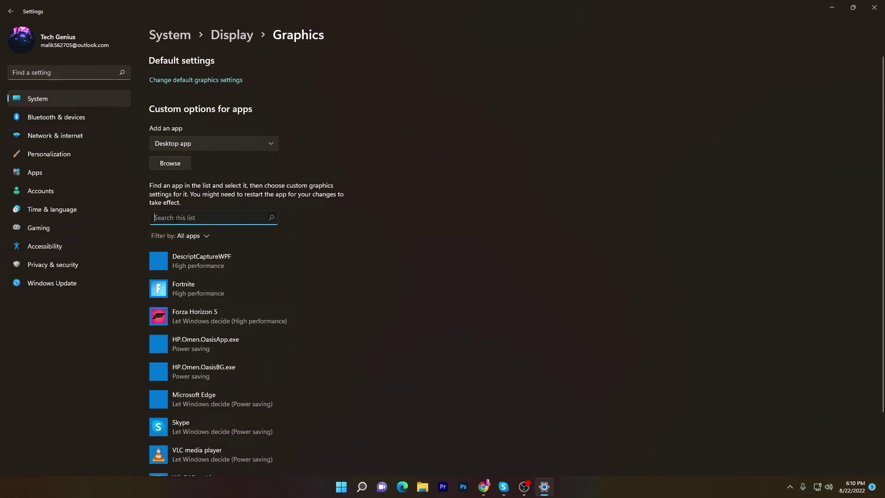
pyautogui.write('gt')
pyautogui.press('BackSpace')
pyautogui.press('BackSpace')
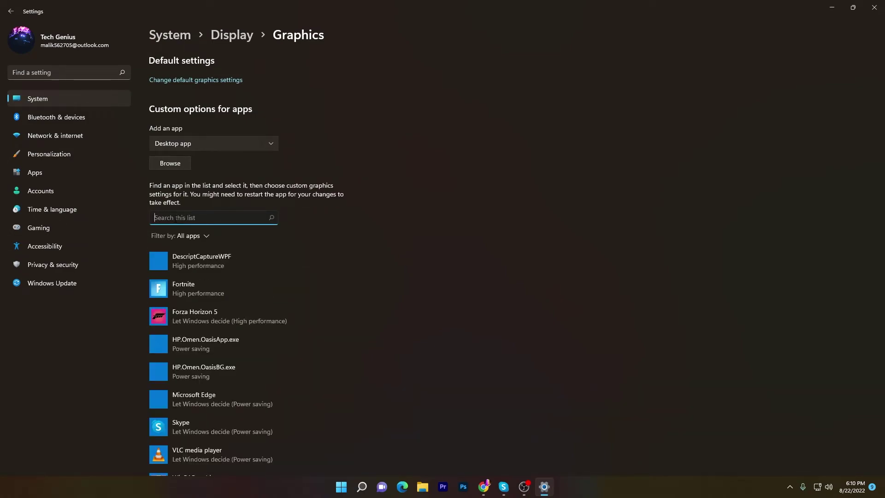
# Step: Add D:\GTA.V.Repack.Games.com\Grand Theft Auto V\GTA5.exe and set it to High performance
pyautogui.click(170, 161)
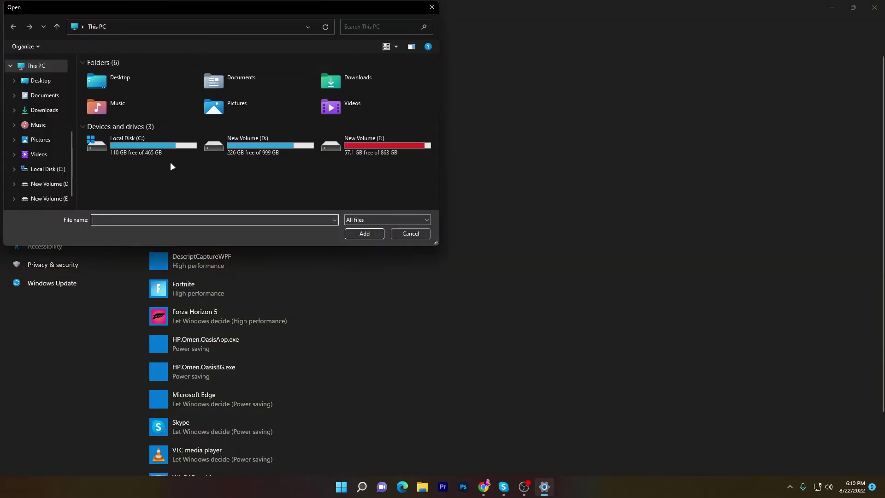
pyautogui.doubleClick(276, 145)
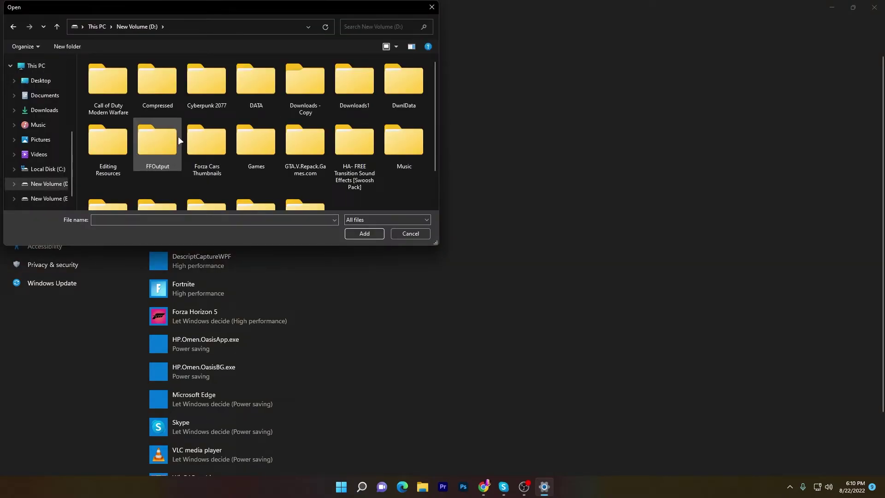
pyautogui.doubleClick(310, 153)
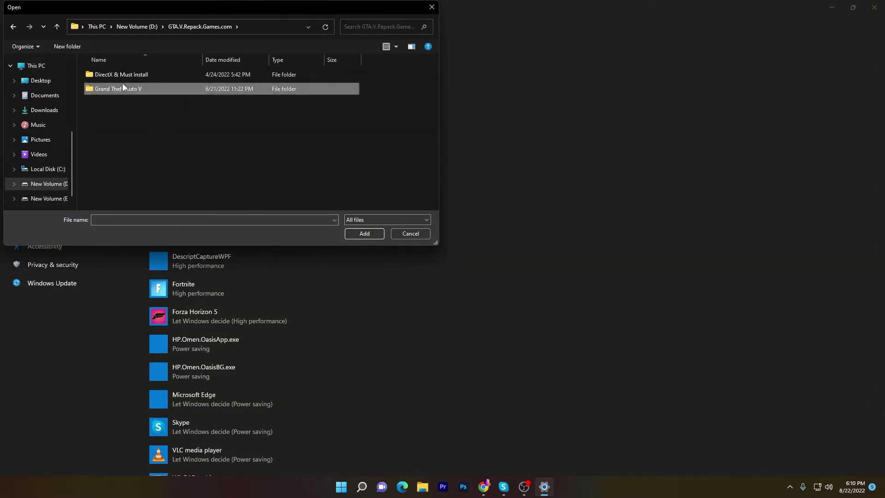
pyautogui.doubleClick(123, 87)
pyautogui.scroll(-1, 134, 123)
pyautogui.click(101, 146)
pyautogui.click(358, 232)
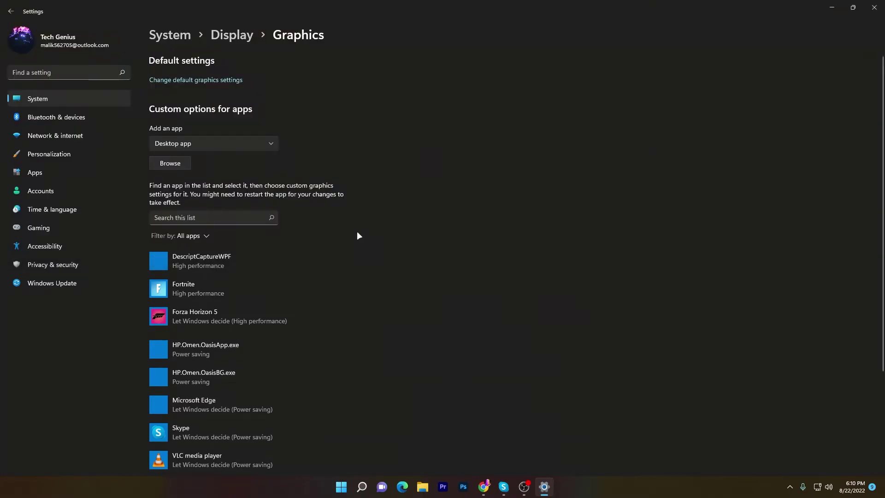
pyautogui.click(284, 381)
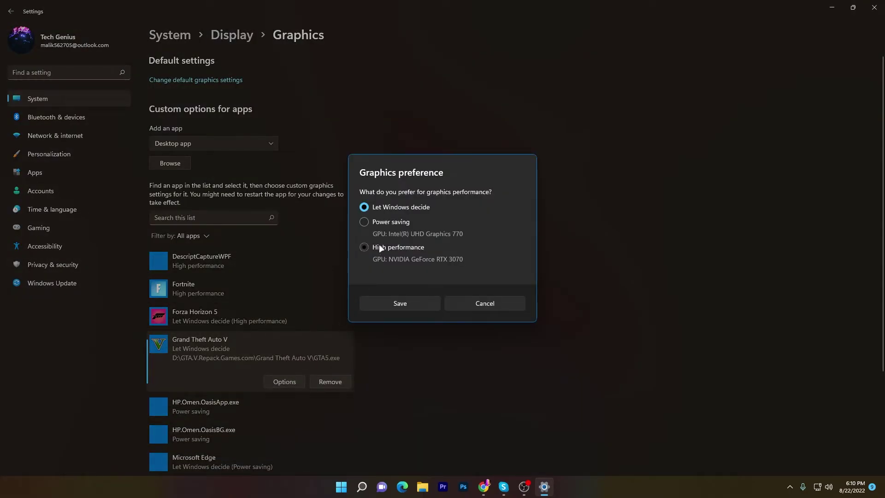
pyautogui.click(390, 304)
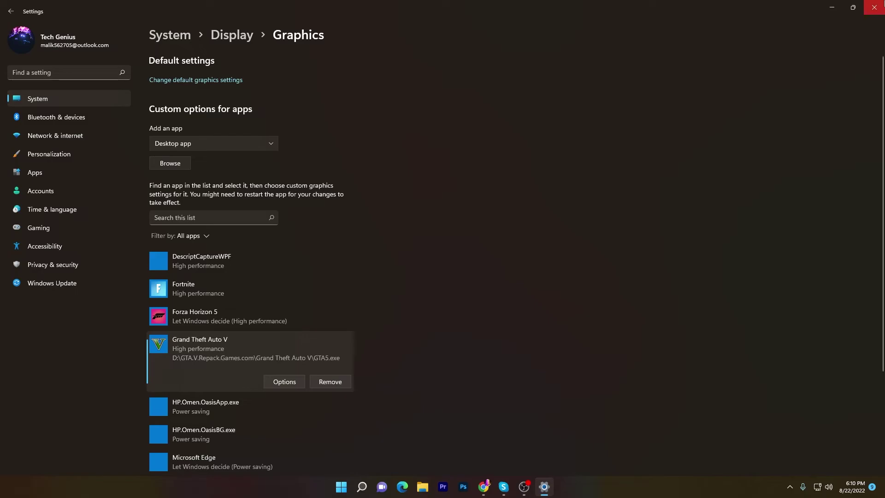